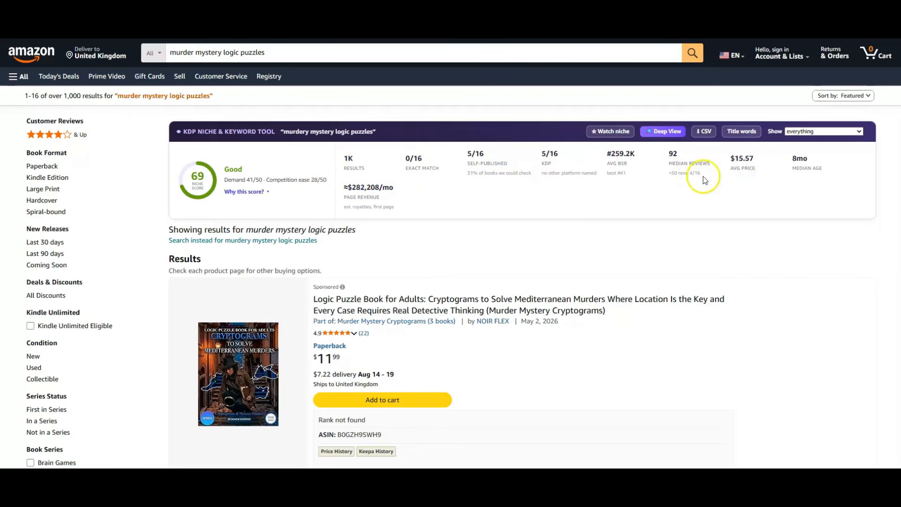
- Examine the sales rank, royalty and age data of the books in the murder mystery logic puzzles search results
scroll(595, 189, down, 5)
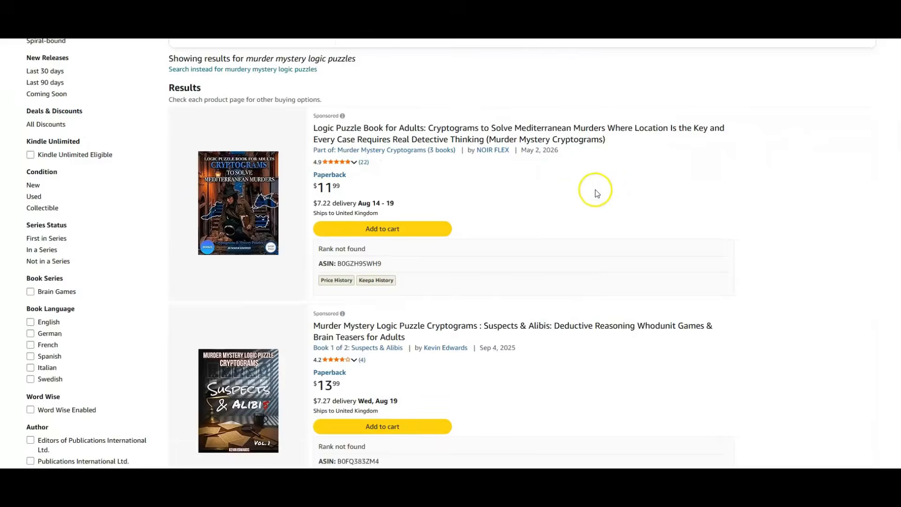
scroll(596, 190, down, 6)
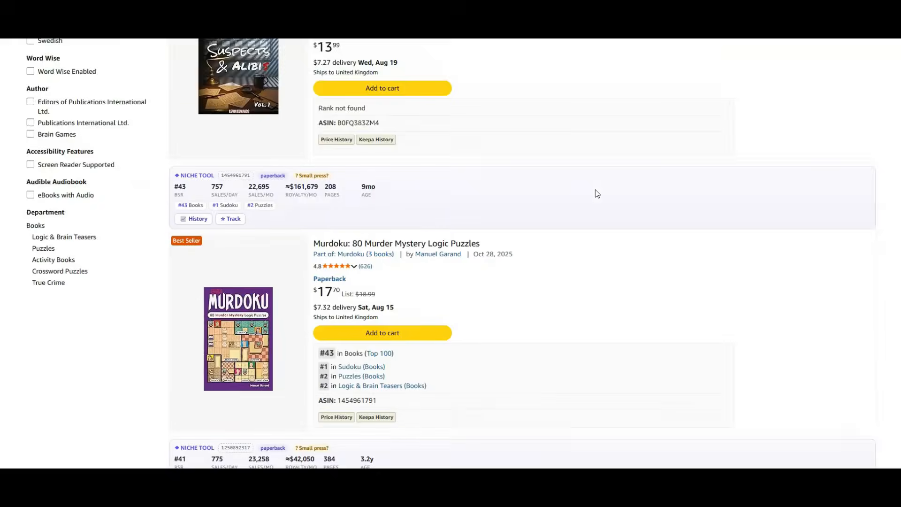
mouse_move(228, 206)
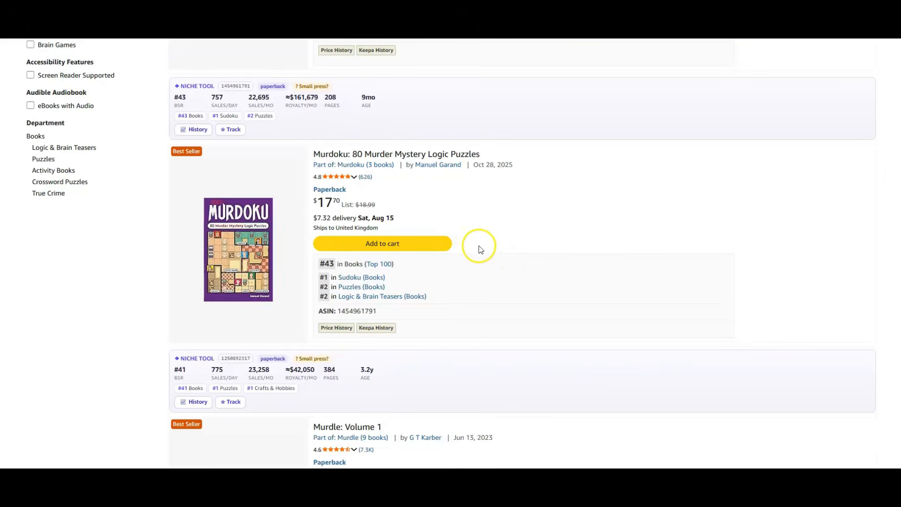
scroll(476, 248, down, 4)
scroll(538, 307, down, 15)
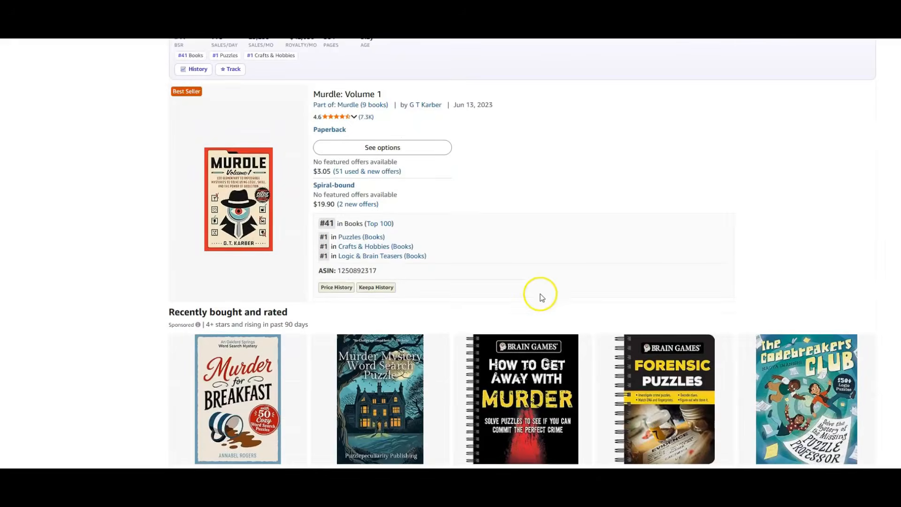
scroll(542, 297, down, 2)
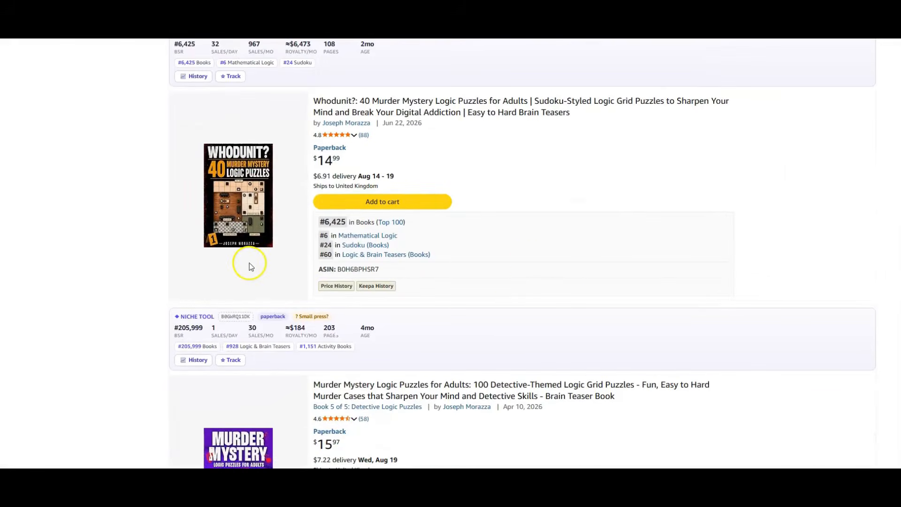
scroll(530, 263, up, 12)
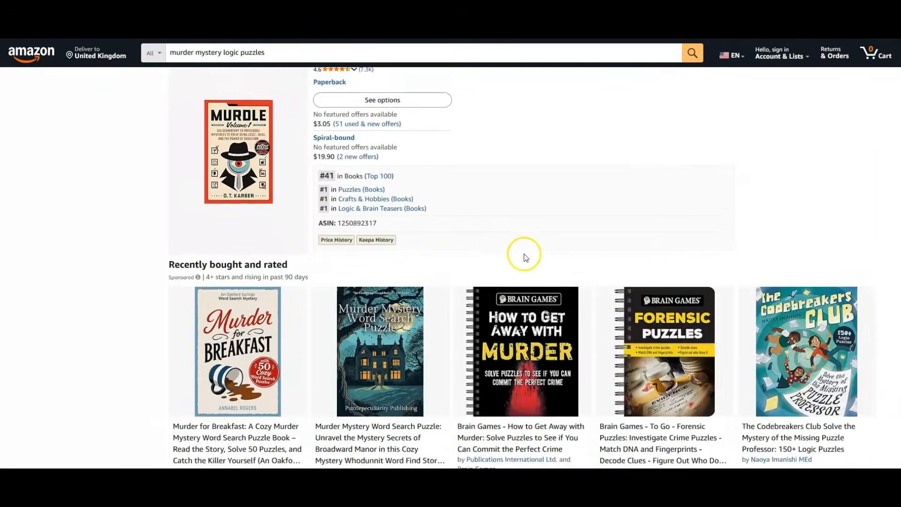
scroll(512, 257, up, 4)
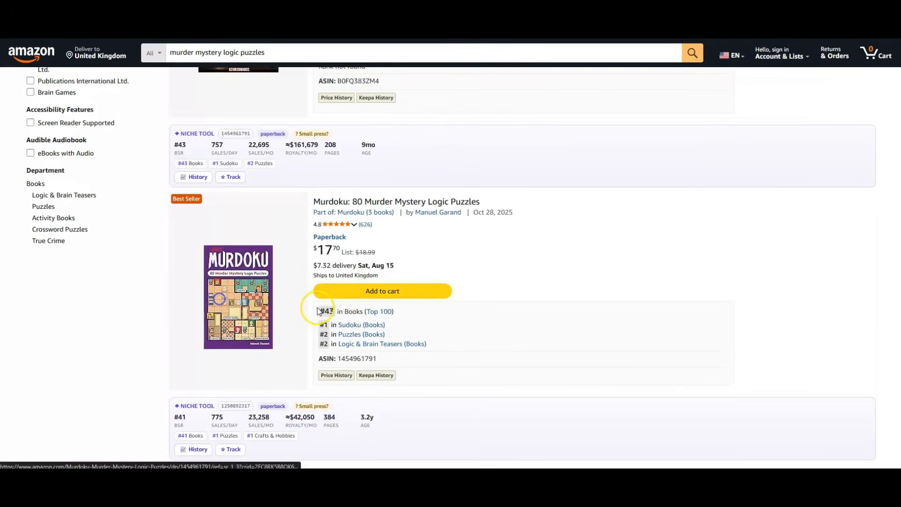
- Open the product page of Murdoku: 80 Murder Mystery Logic Puzzles and inspect the suspect clues on its sample spread
click(321, 311)
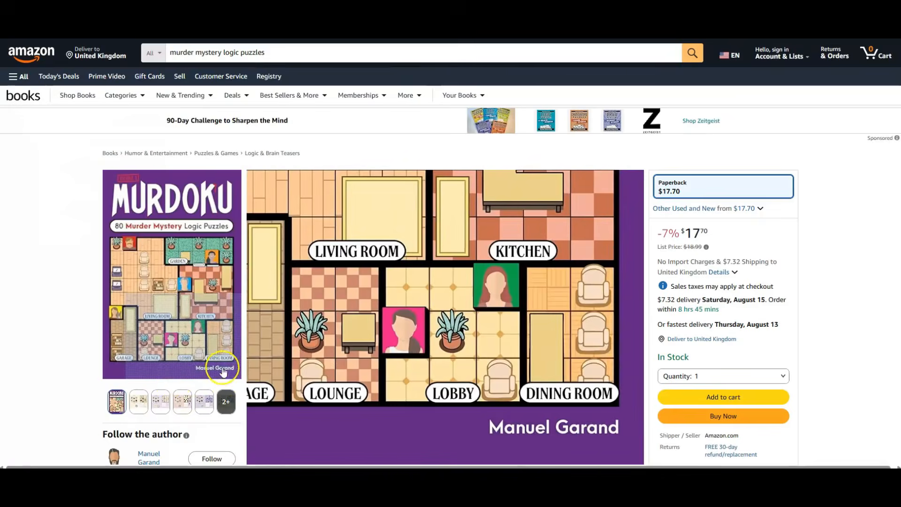
scroll(50, 368, down, 3)
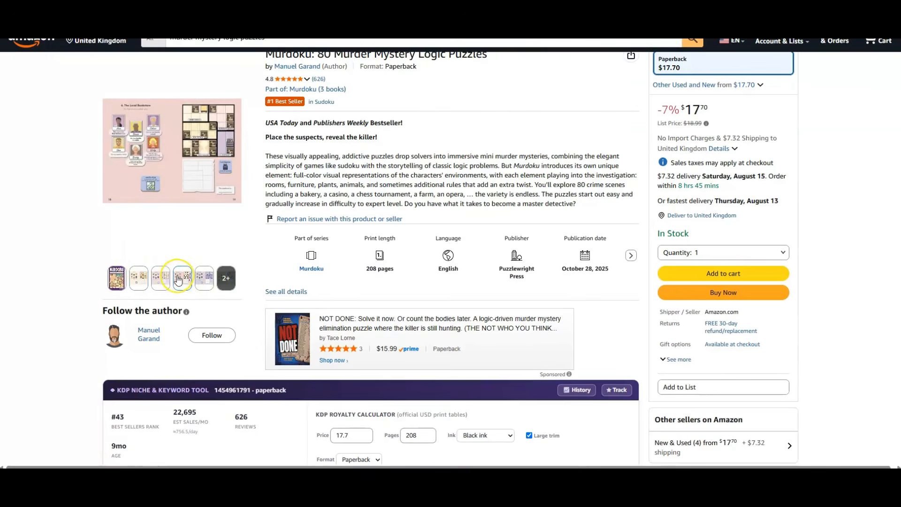
mouse_move(136, 136)
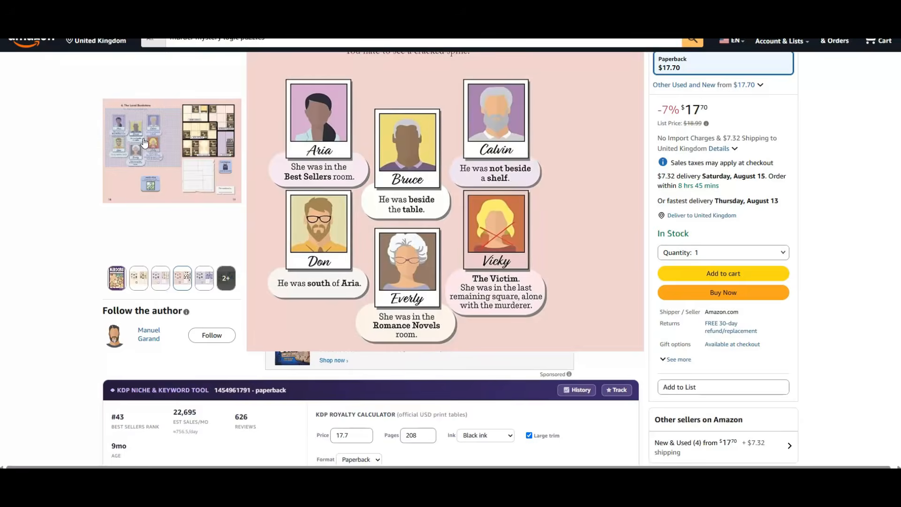
click(146, 142)
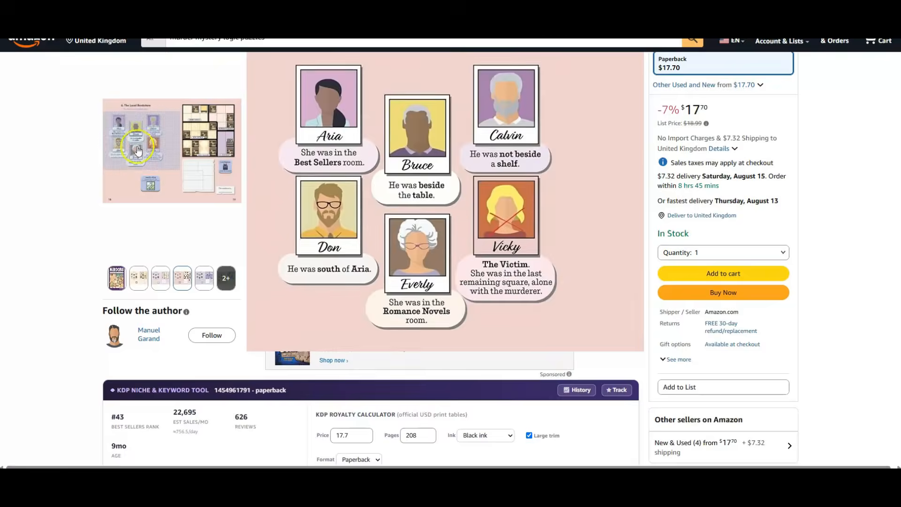
- Examine the Murdoku book's royalty data, publisher puzzle walkthrough, product details and customer reviews
scroll(278, 261, down, 2)
scroll(281, 259, down, 16)
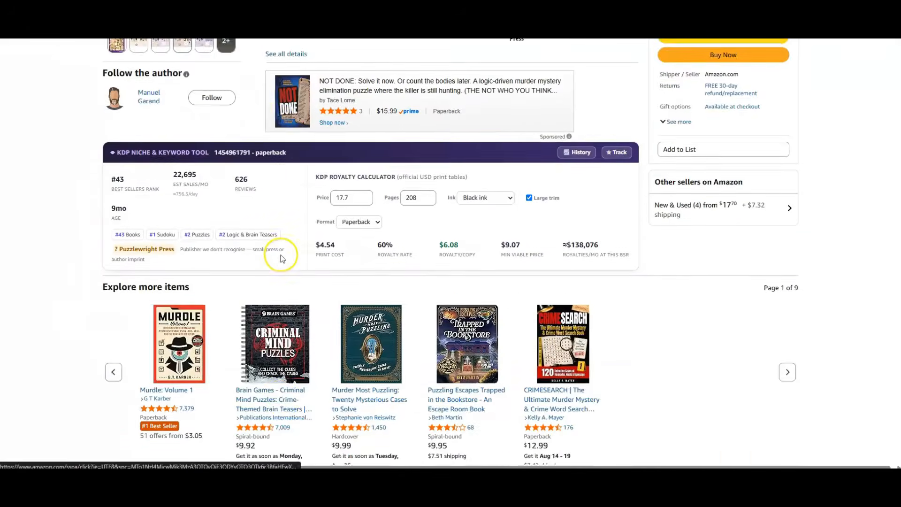
scroll(288, 259, down, 3)
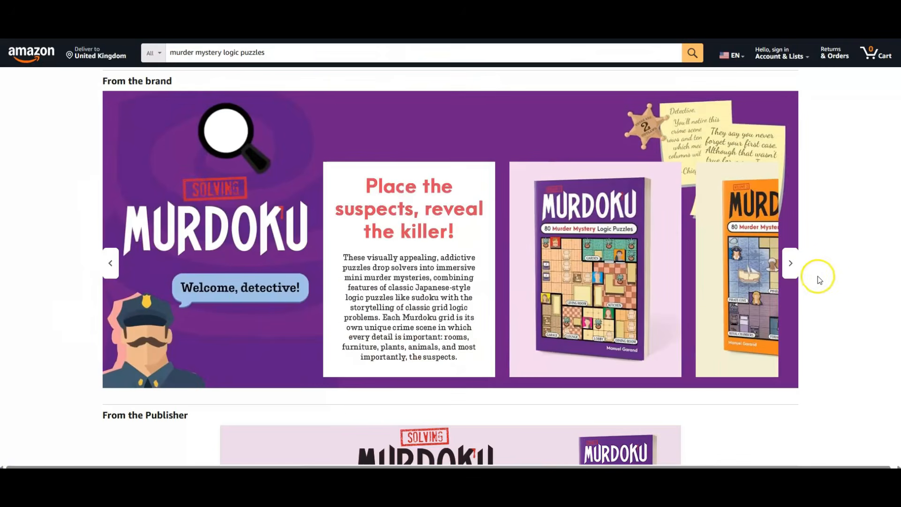
scroll(844, 281, down, 3)
scroll(865, 286, down, 11)
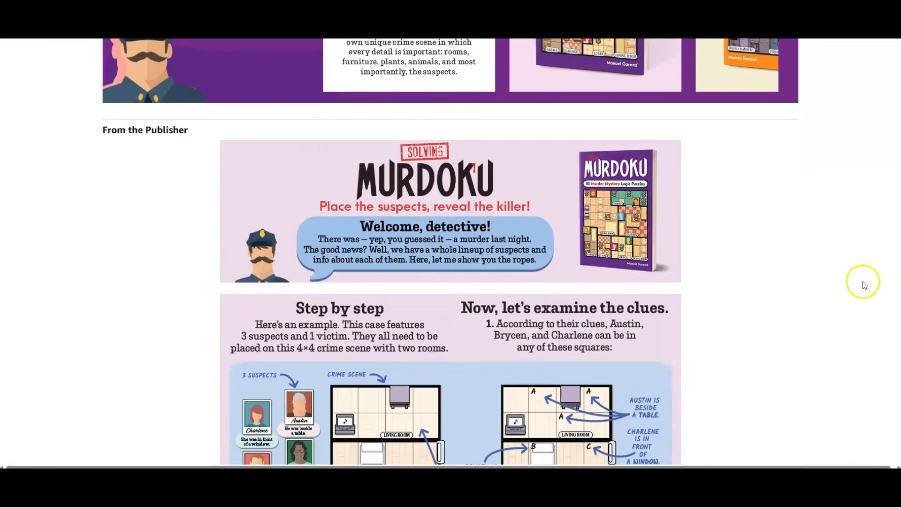
scroll(865, 283, down, 10)
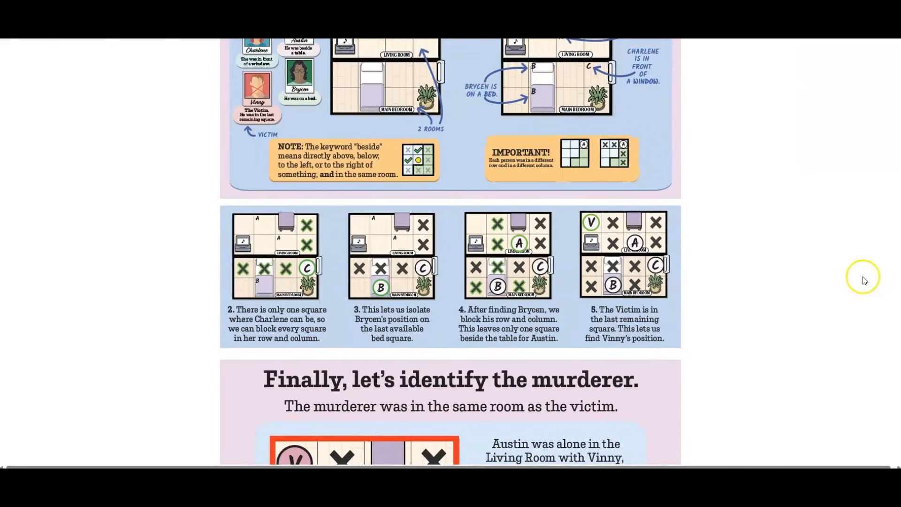
scroll(863, 278, down, 12)
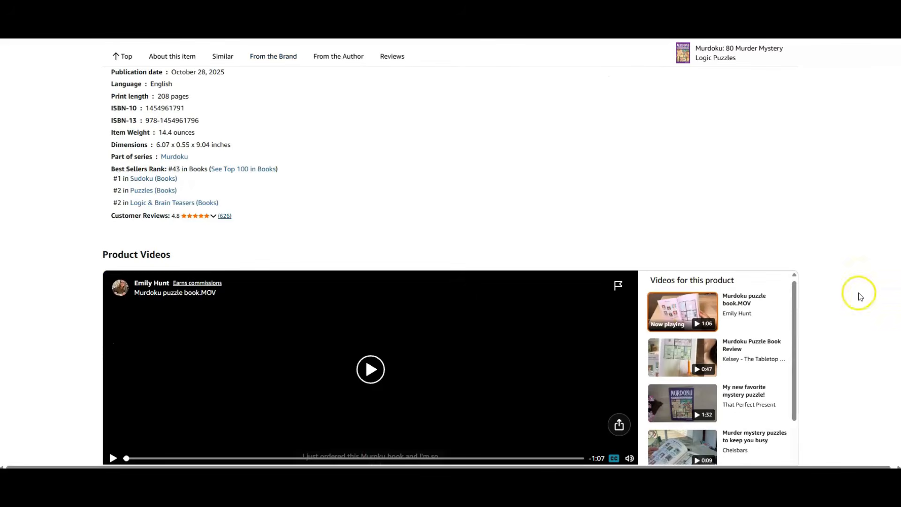
scroll(860, 292, down, 12)
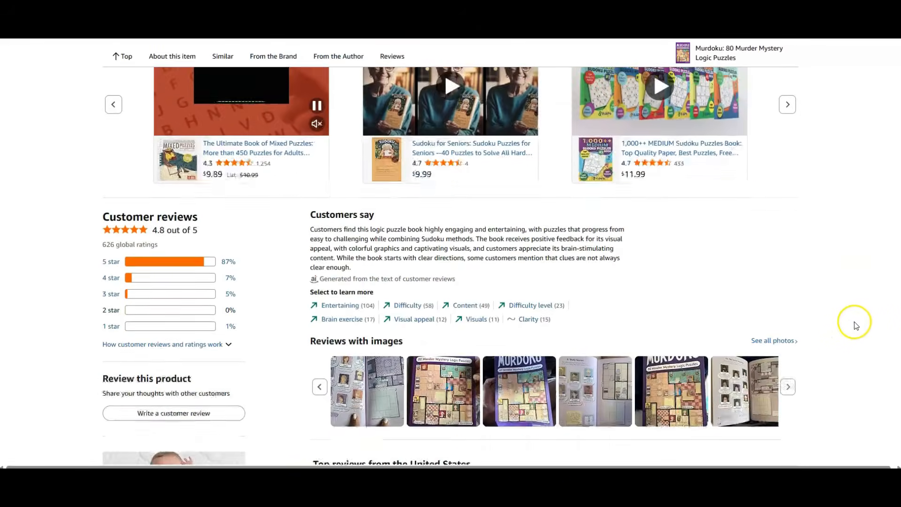
scroll(855, 322, down, 2)
scroll(857, 308, down, 7)
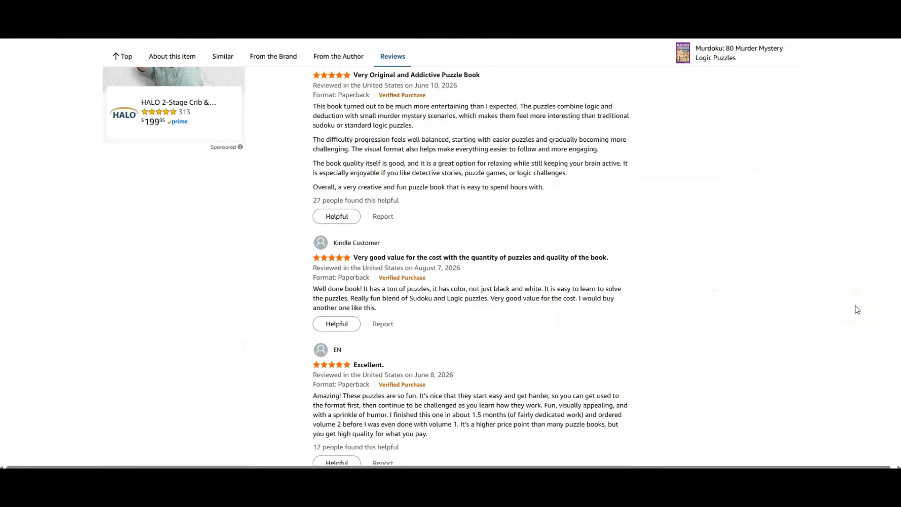
scroll(858, 298, down, 2)
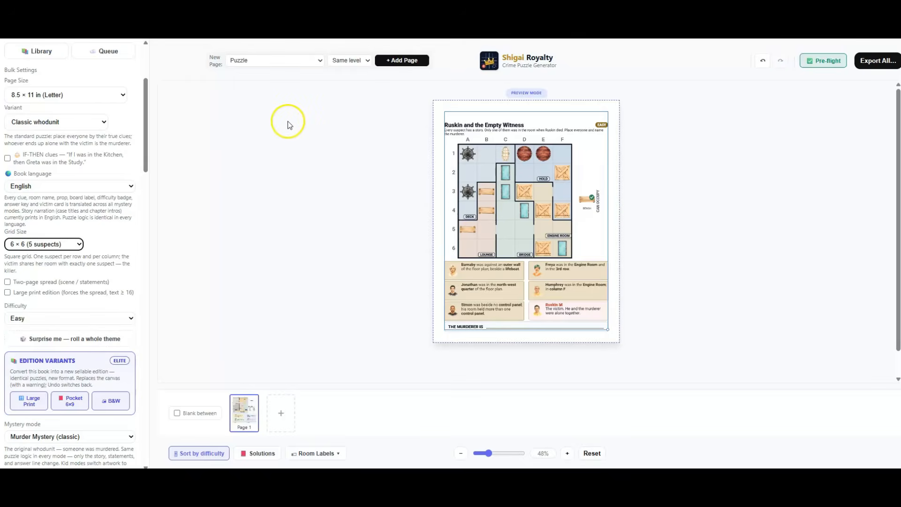
- Switch to the Shigai Royalty Crime Puzzle Generator and select the Classic whodunit variant and English book language in the bulk settings
click(198, 108)
scroll(146, 118, up, 1)
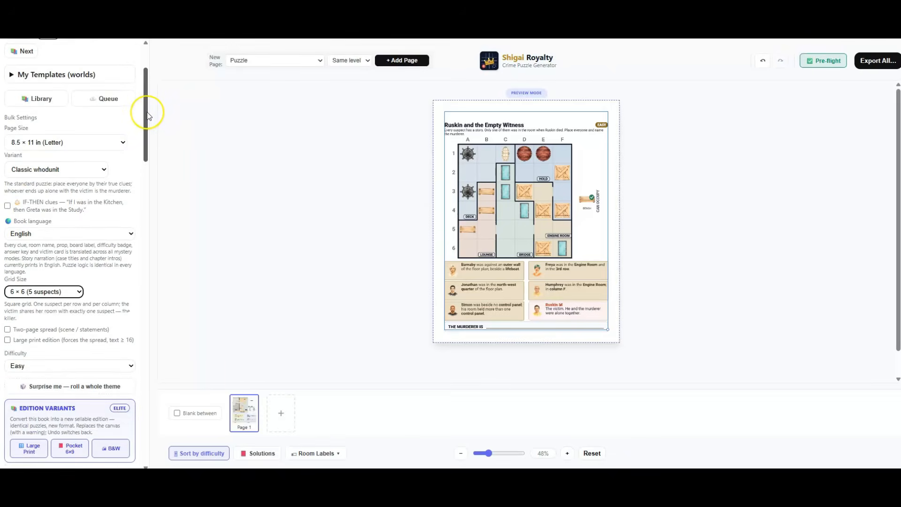
scroll(147, 115, up, 2)
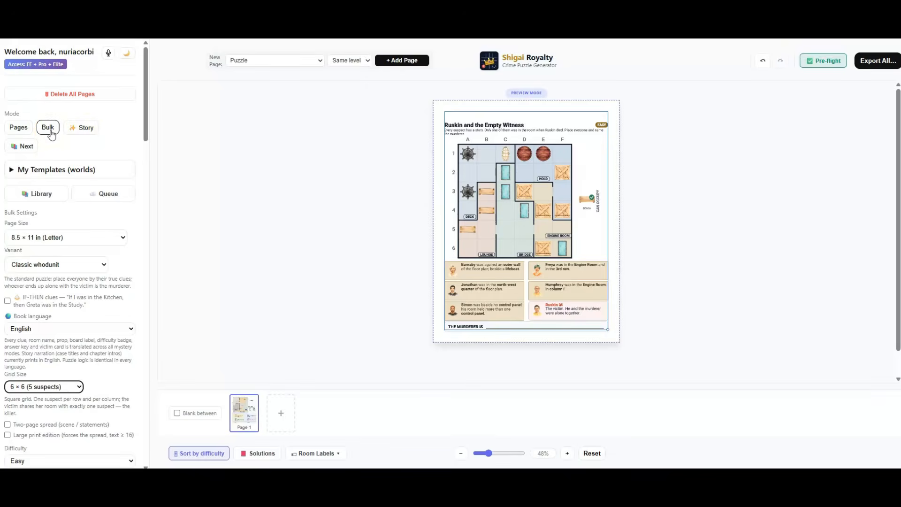
scroll(71, 232, down, 1)
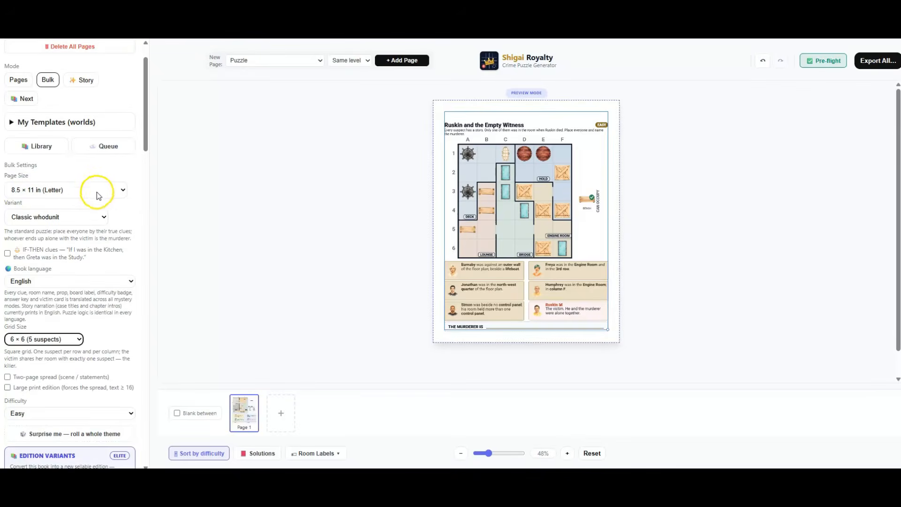
click(85, 220)
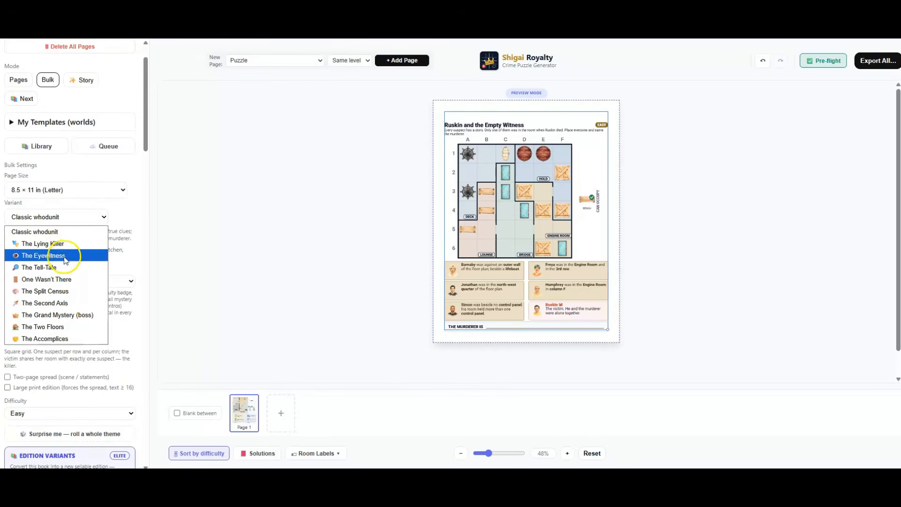
click(76, 233)
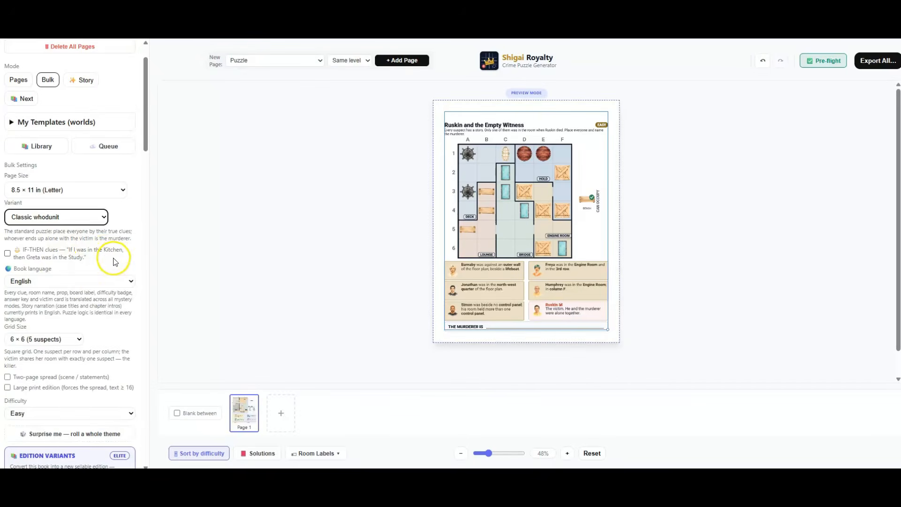
click(96, 282)
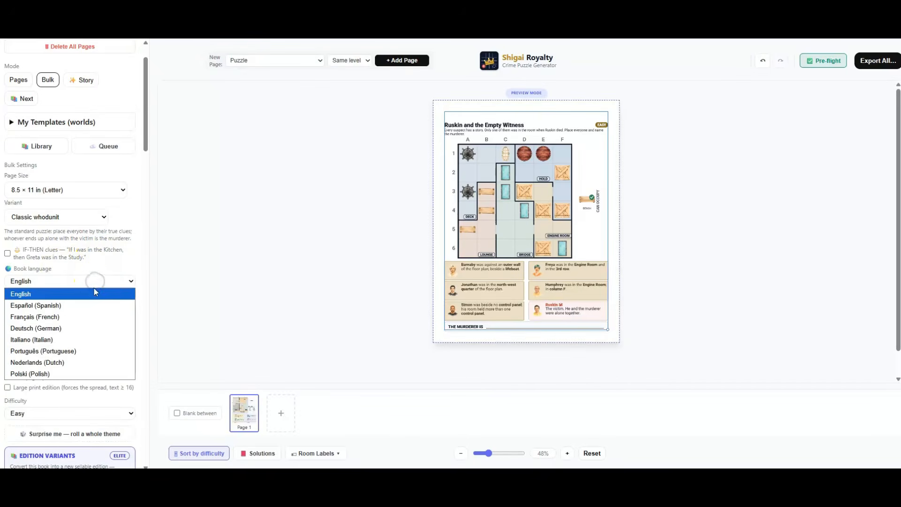
click(40, 294)
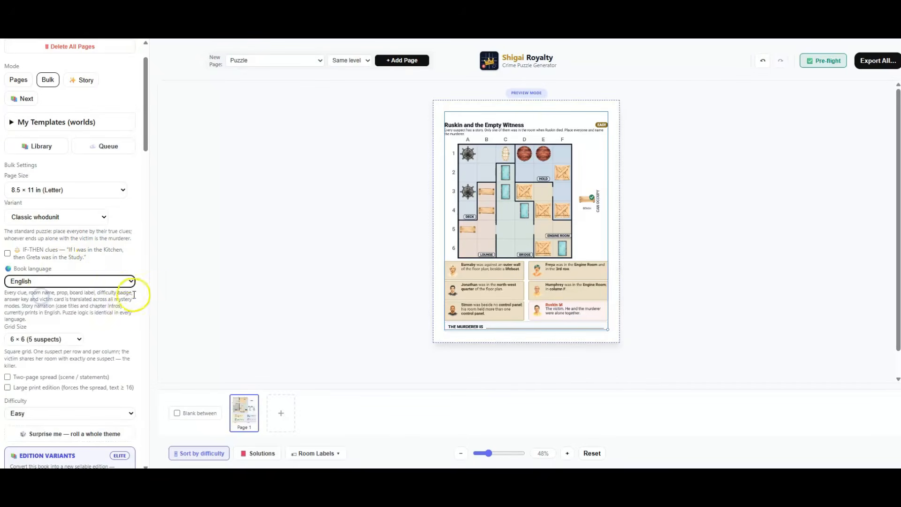
- Select the 6 × 6 (5 suspects) grid size and look over the larger sizes on offer
scroll(120, 298, down, 3)
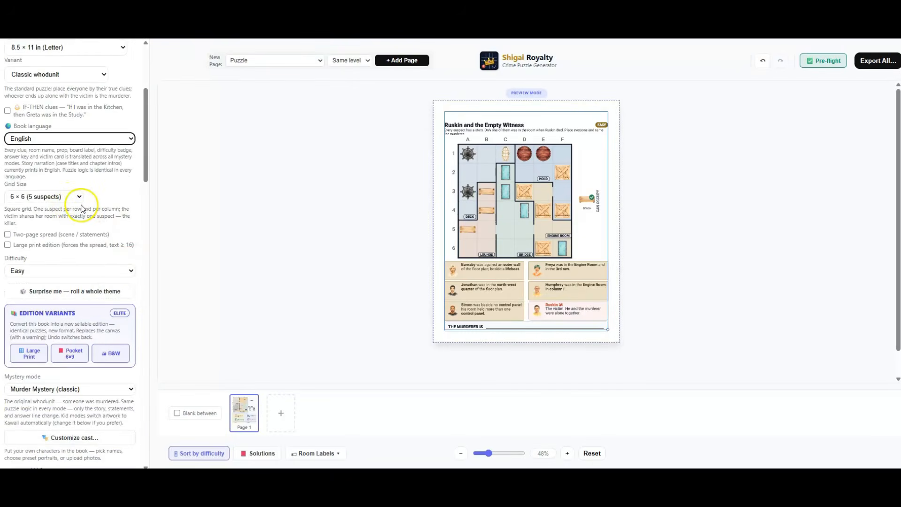
click(79, 197)
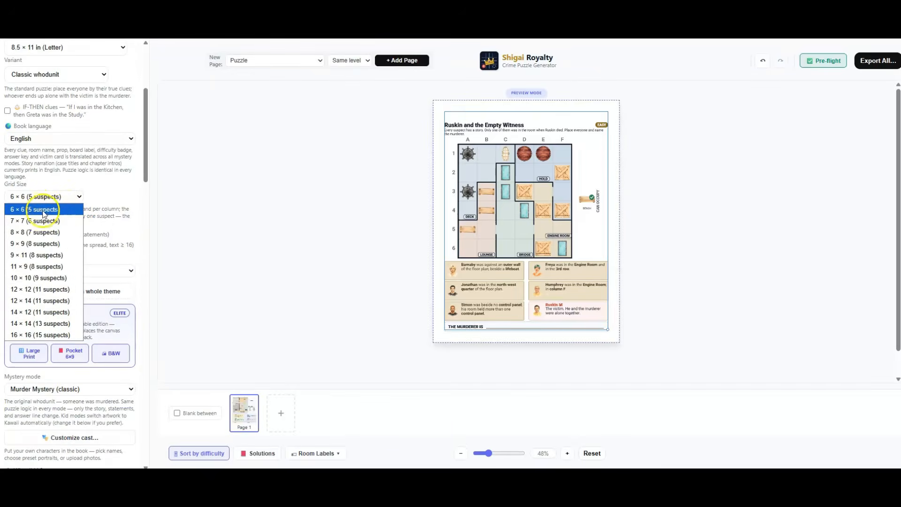
click(69, 210)
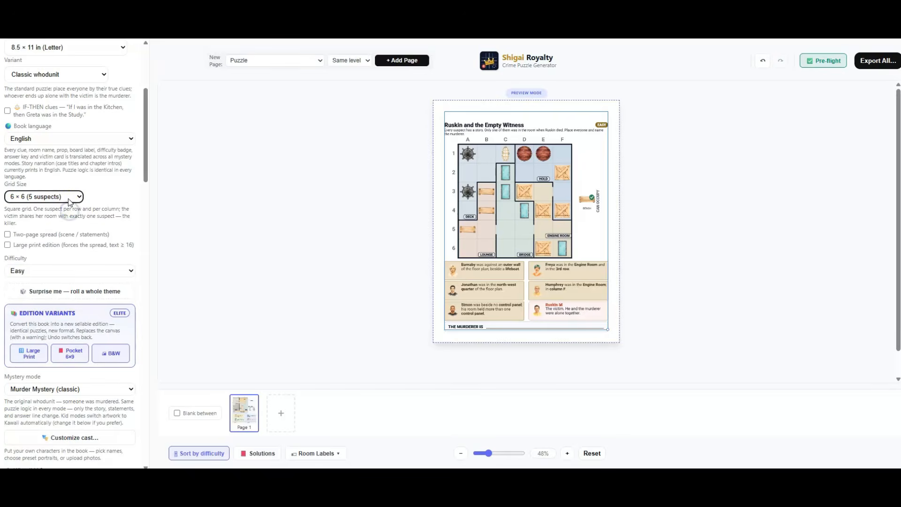
click(70, 198)
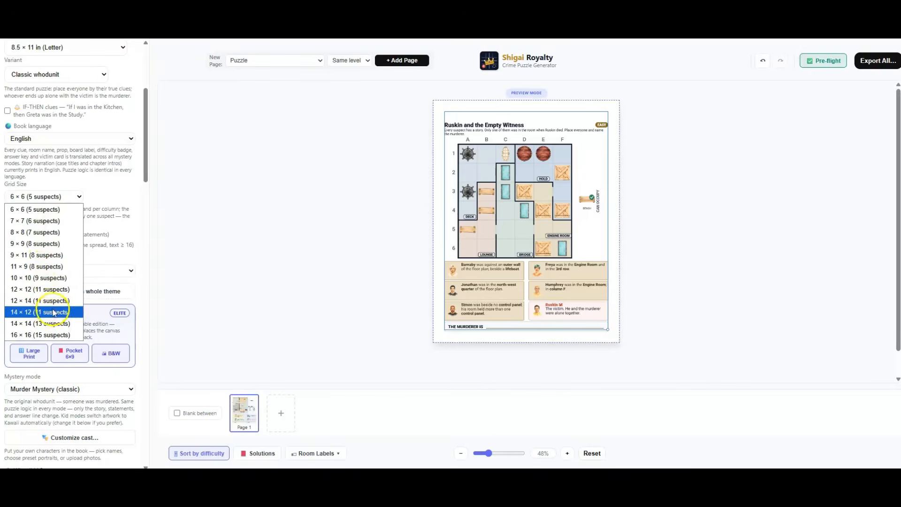
click(91, 195)
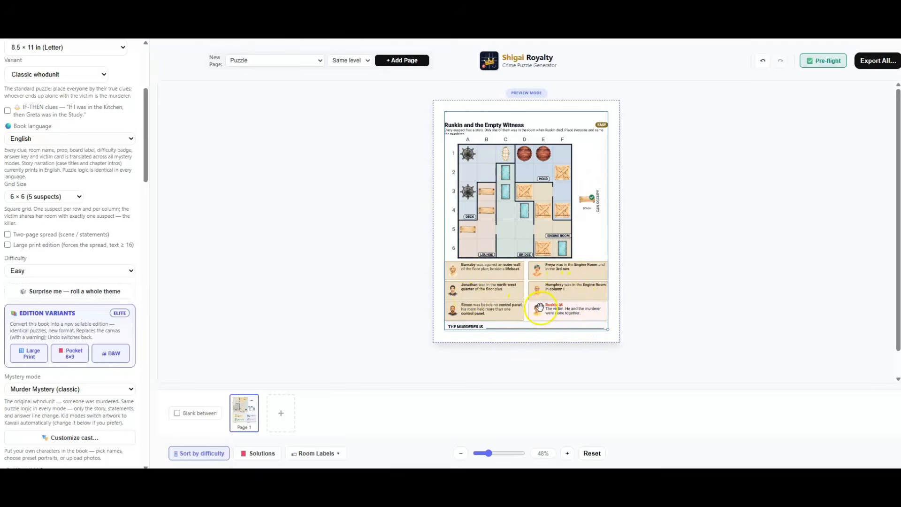
- Try the two-page spread layout with and without the notes grid on the scene page
click(8, 235)
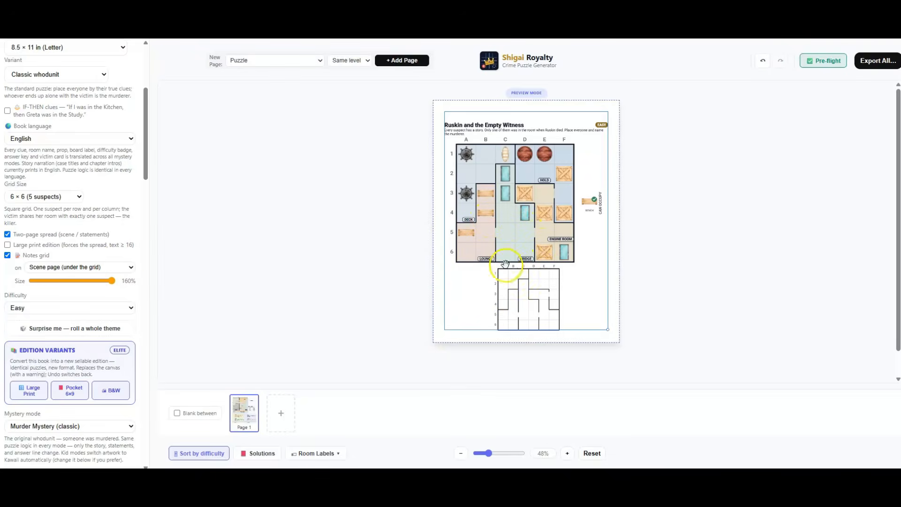
click(7, 256)
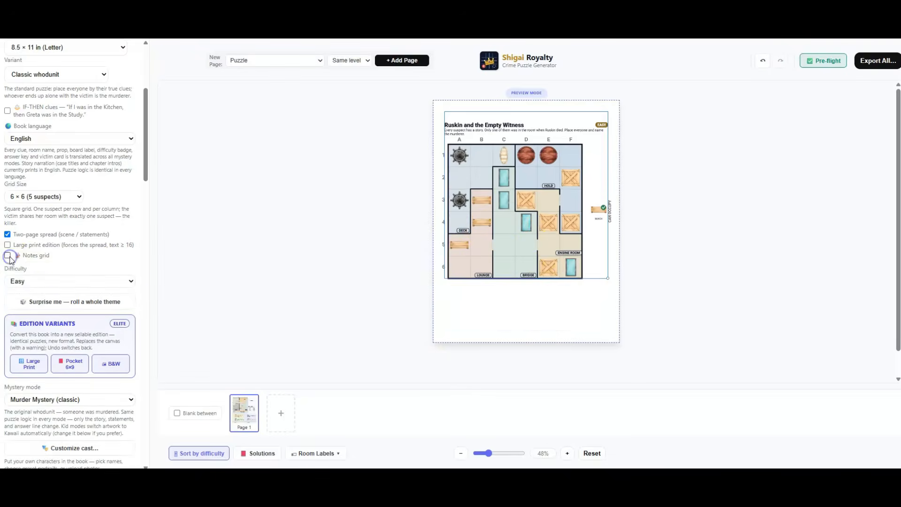
click(7, 256)
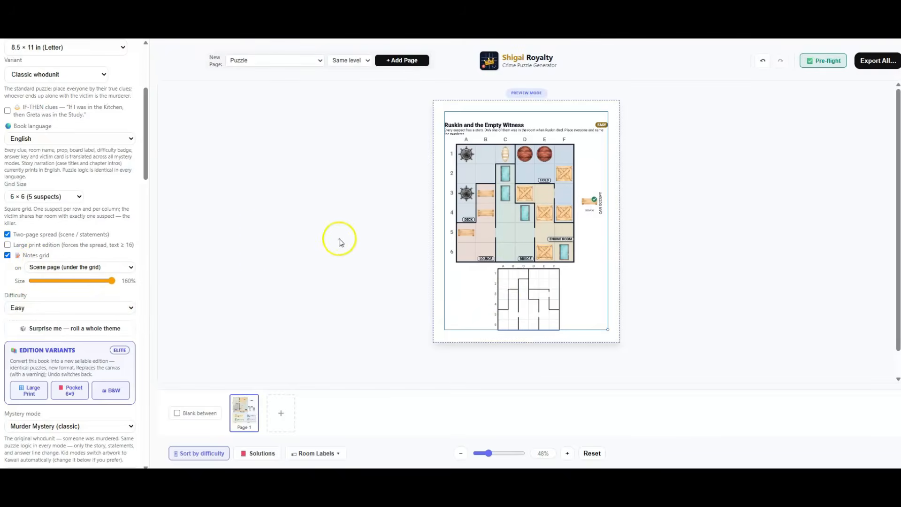
click(7, 255)
click(8, 234)
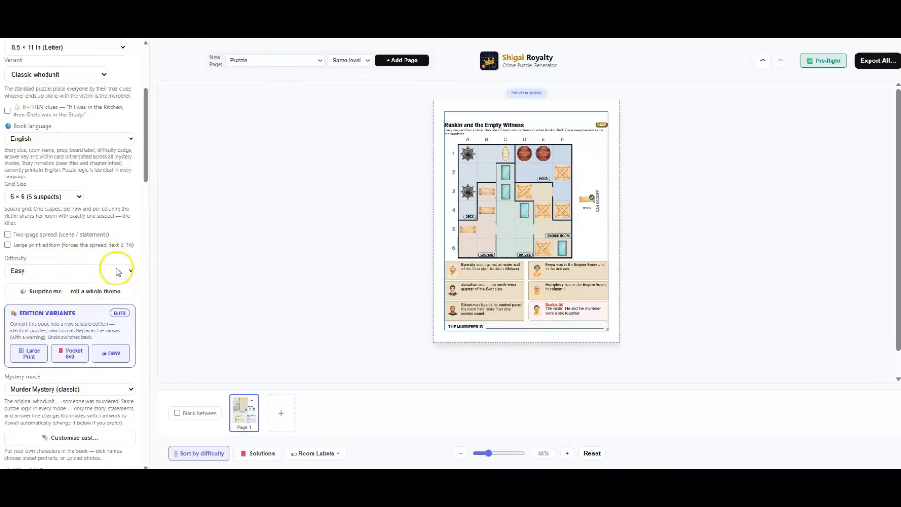
- Try the Hard difficulty on the previewed puzzle and set it back to Easy
click(131, 271)
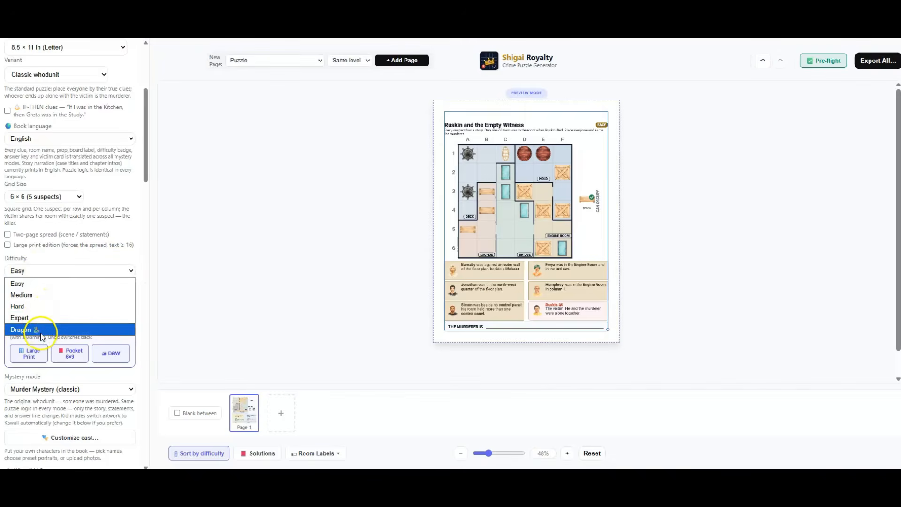
click(60, 307)
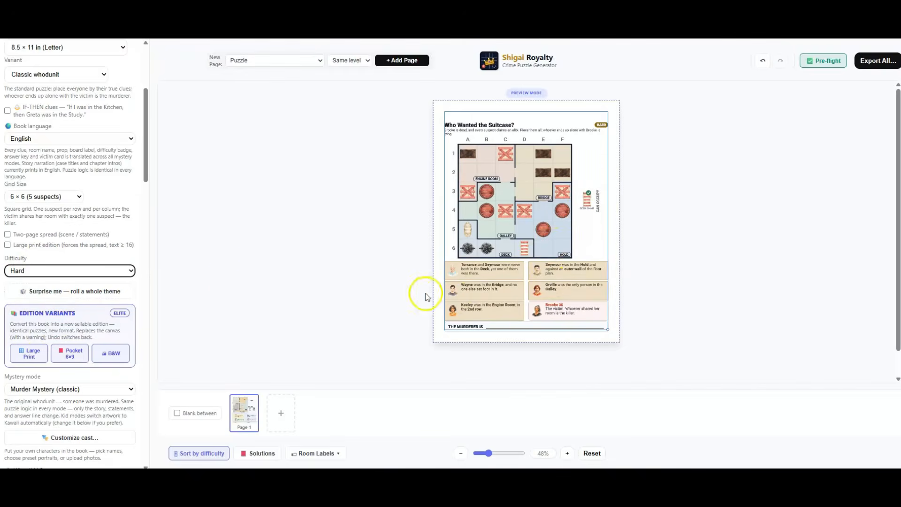
click(94, 271)
click(62, 283)
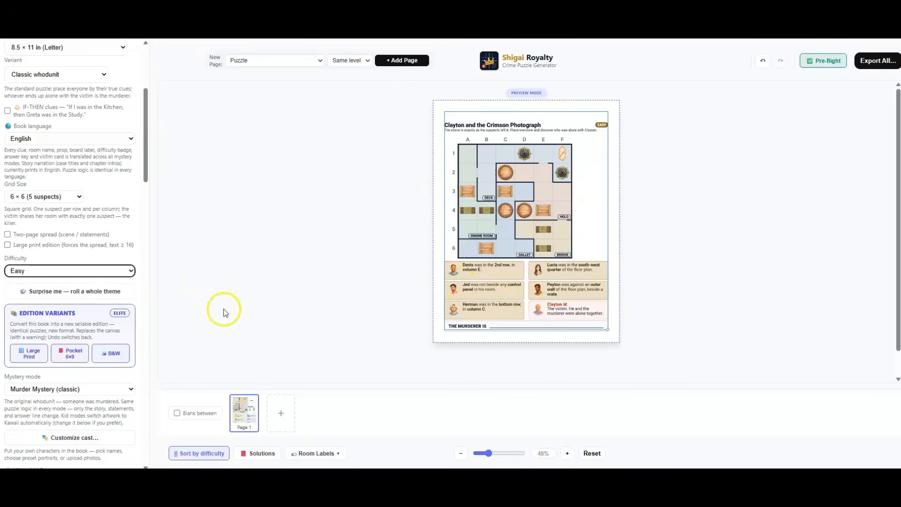
- Look through the classic, family, kids and custom mystery modes on offer, keeping Murder Mystery (classic)
scroll(70, 308, down, 3)
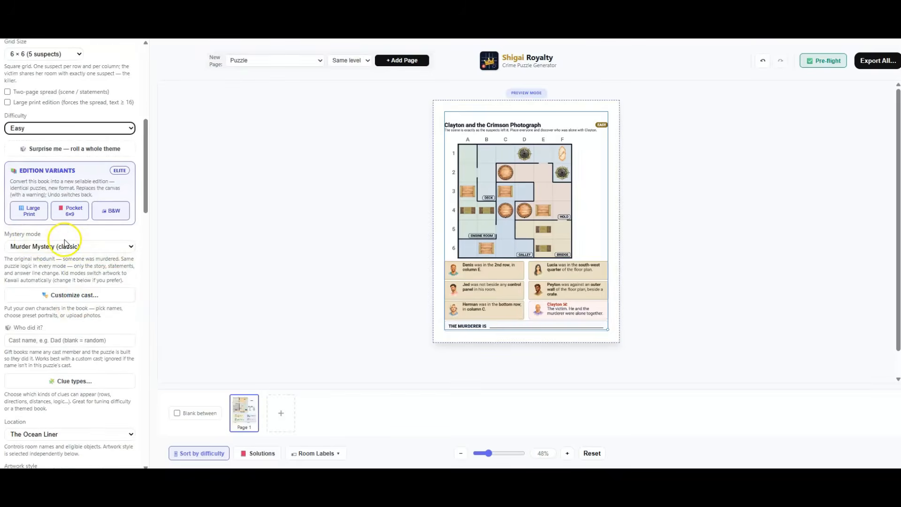
click(119, 254)
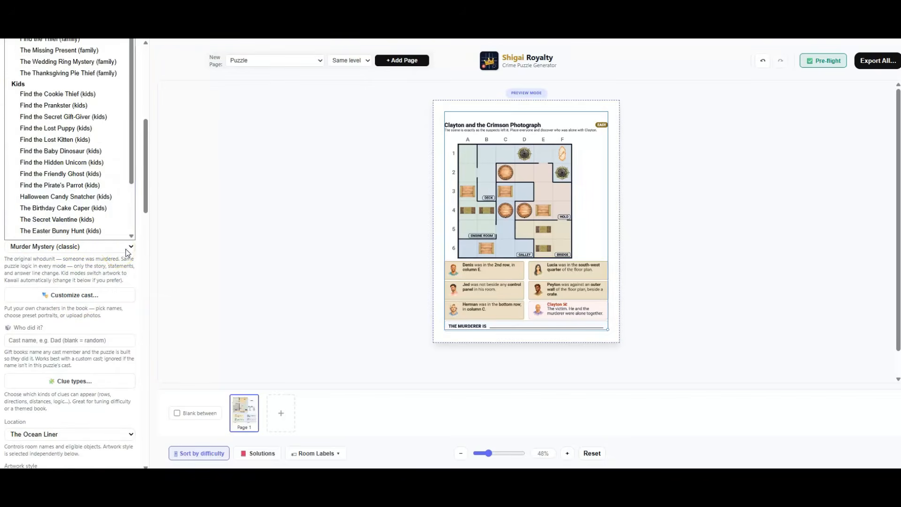
click(105, 102)
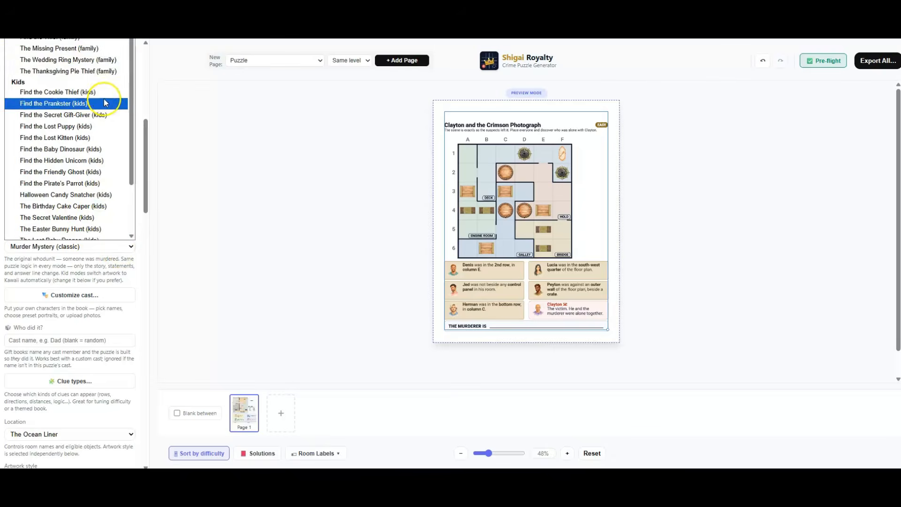
click(228, 114)
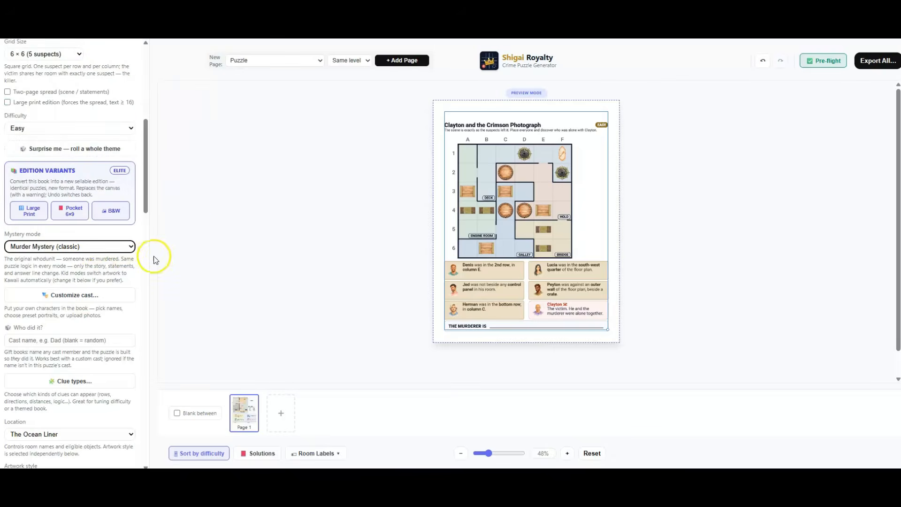
scroll(131, 268, up, 3)
click(116, 389)
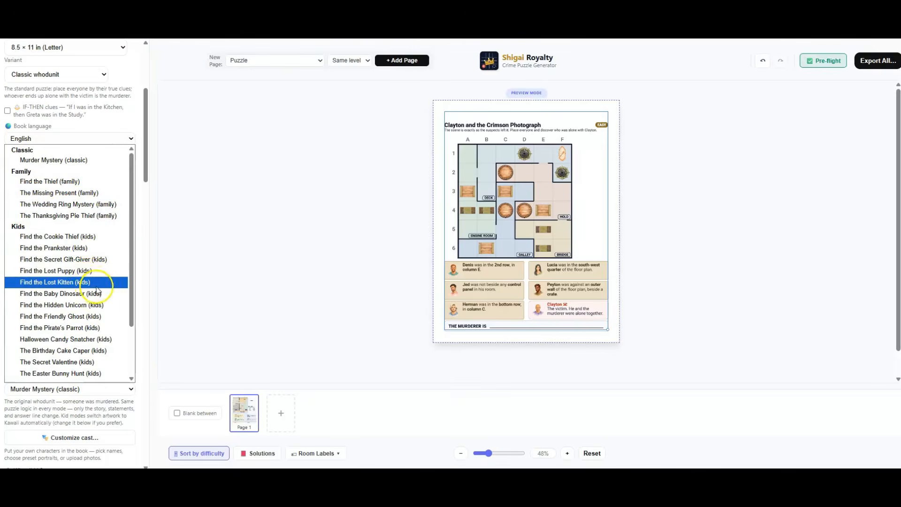
scroll(105, 281, down, 3)
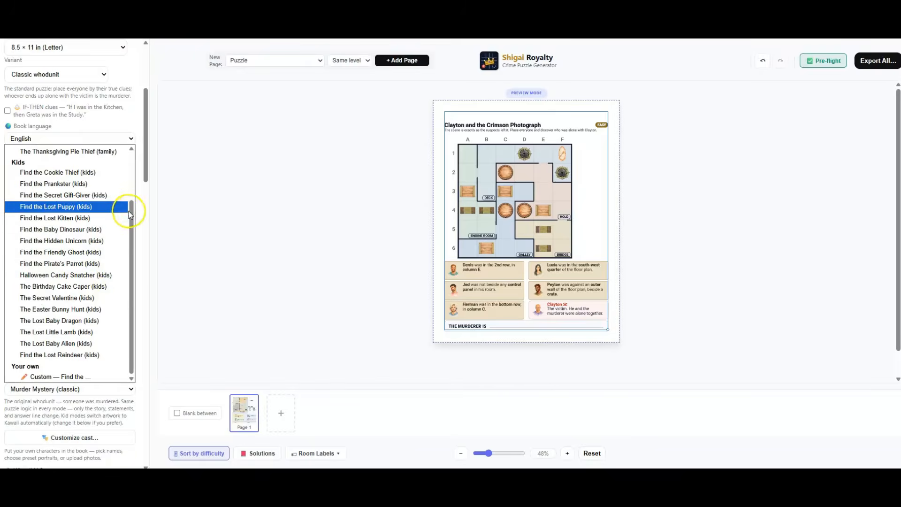
click(144, 171)
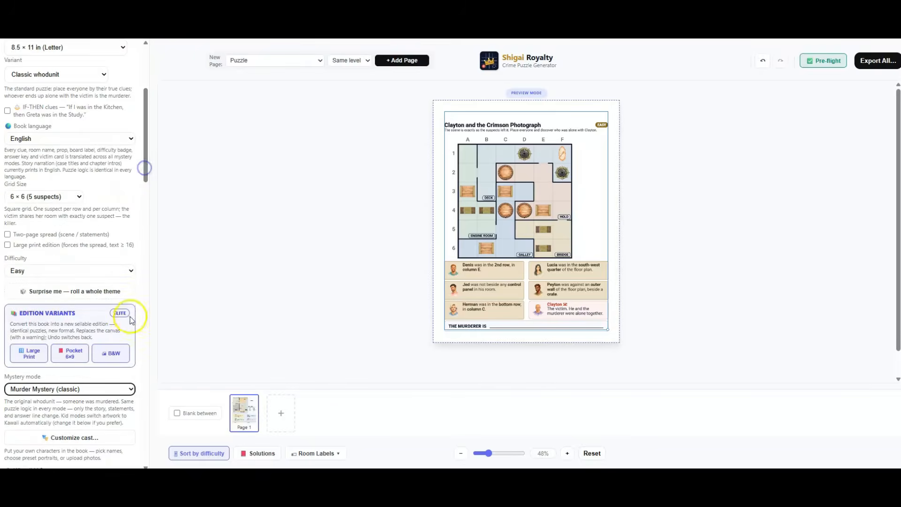
- Review the cast and clue type settings and look through the available locations, keeping The Ocean Liner
scroll(114, 325, down, 2)
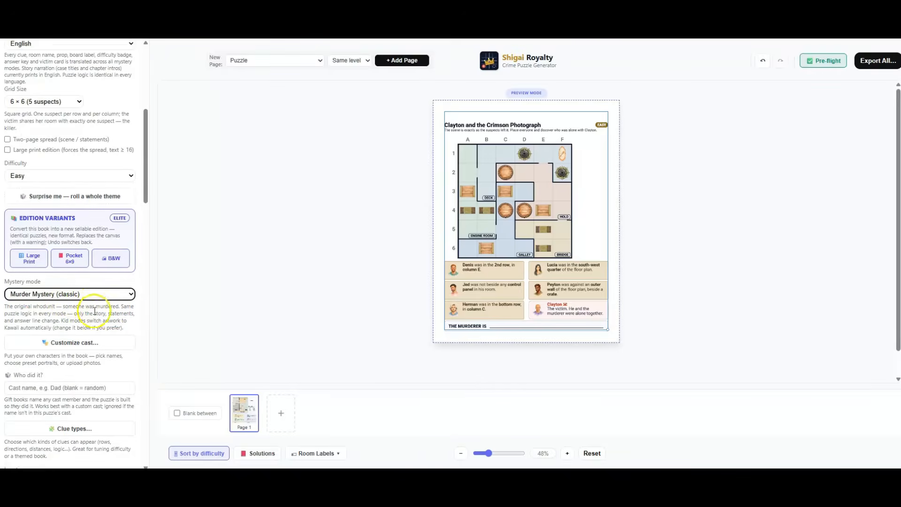
scroll(122, 319, down, 1)
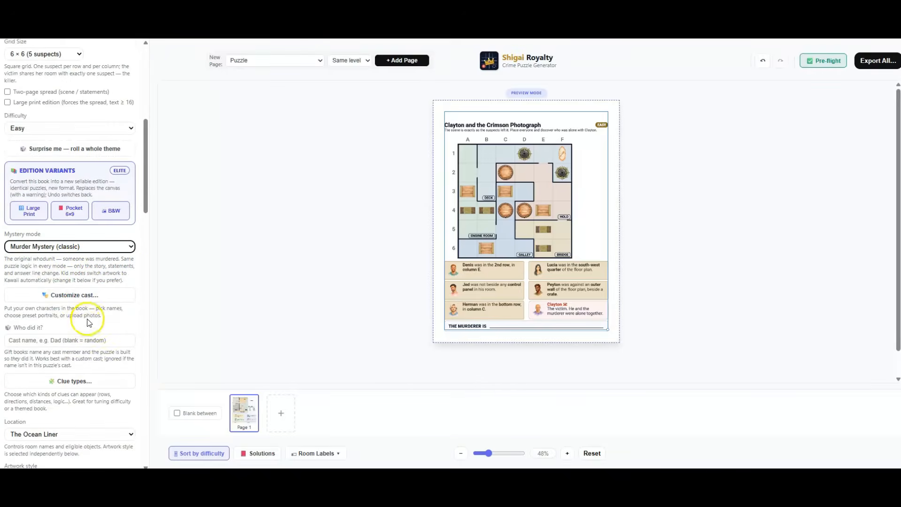
scroll(115, 345, down, 2)
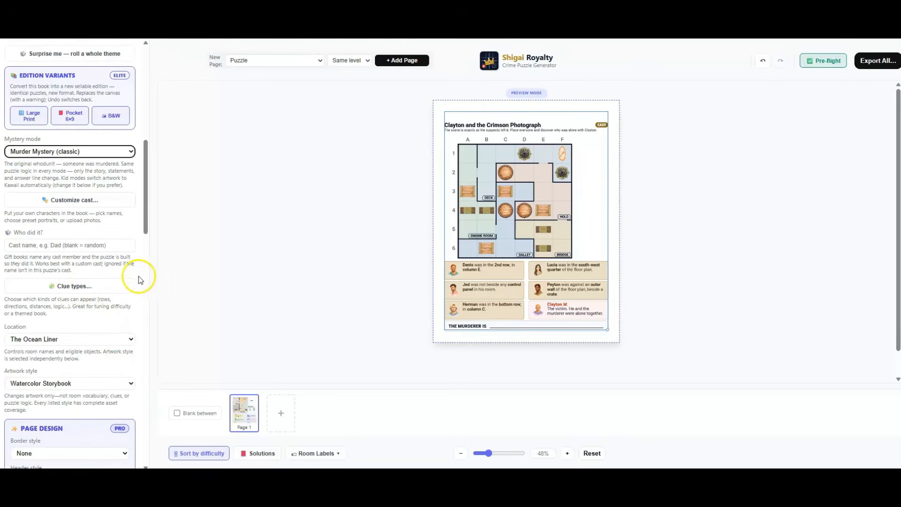
scroll(128, 295, down, 1)
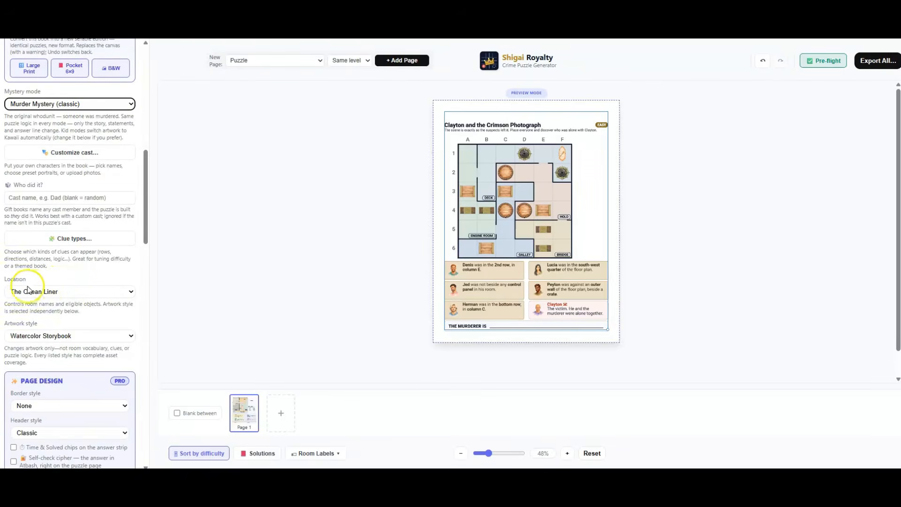
click(94, 292)
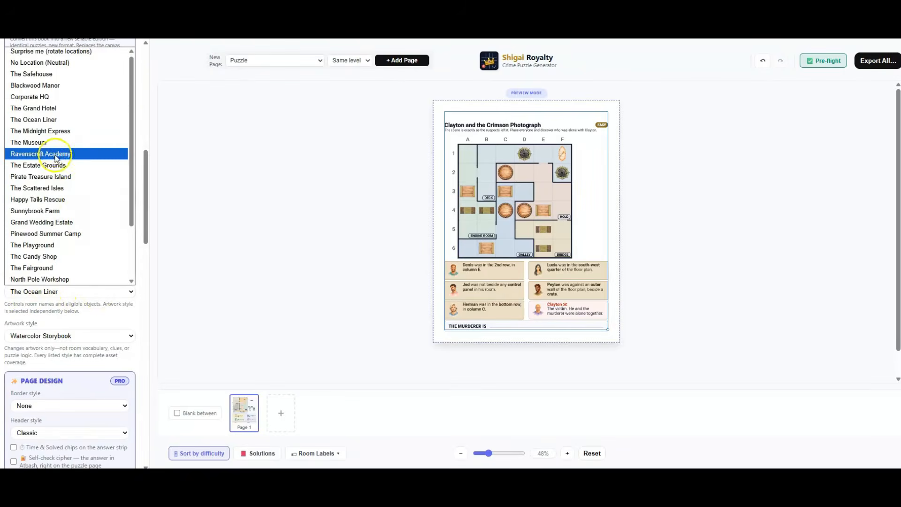
click(47, 121)
click(74, 289)
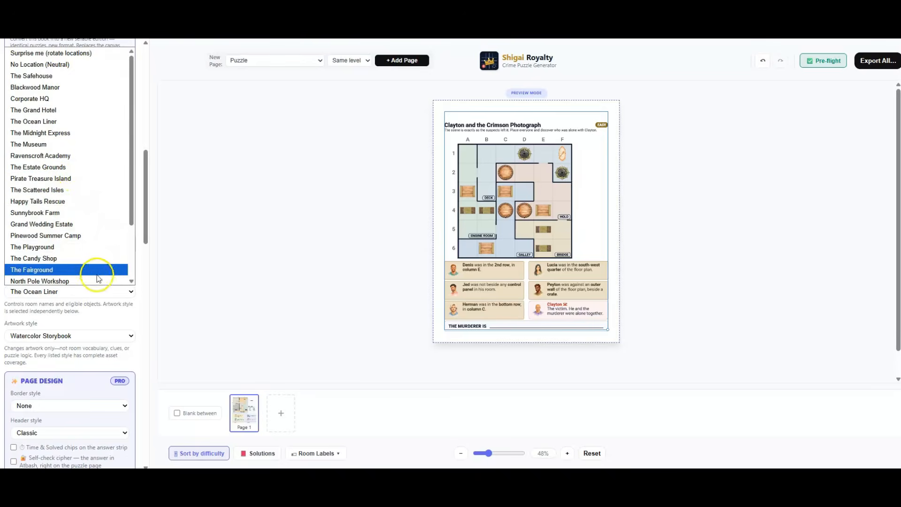
drag(131, 212, 131, 262)
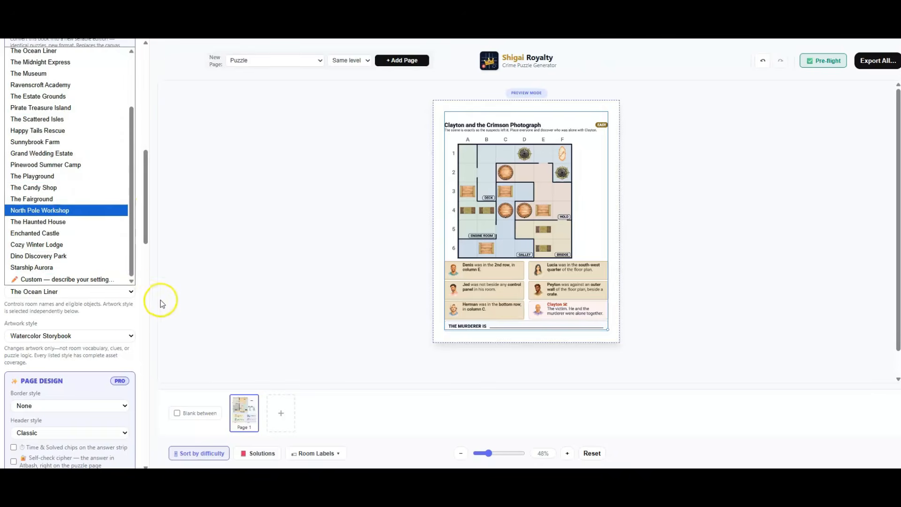
click(84, 291)
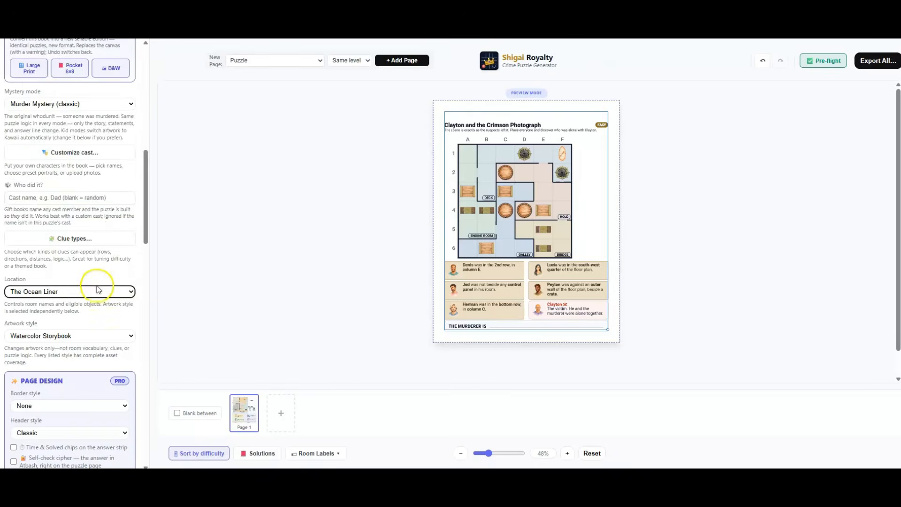
- Try the Colored Pencil Storybook, Vintage and Noir artwork styles on the Ocean Liner puzzle
scroll(96, 295, down, 1)
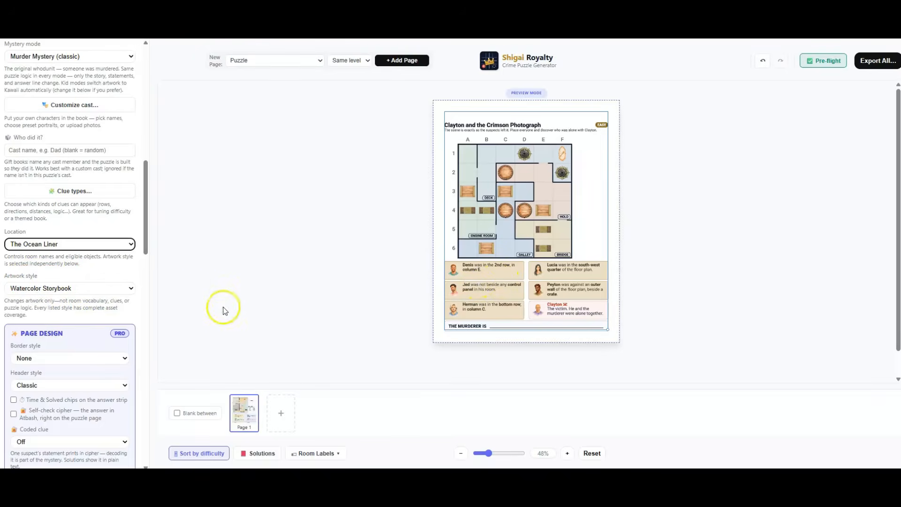
click(116, 288)
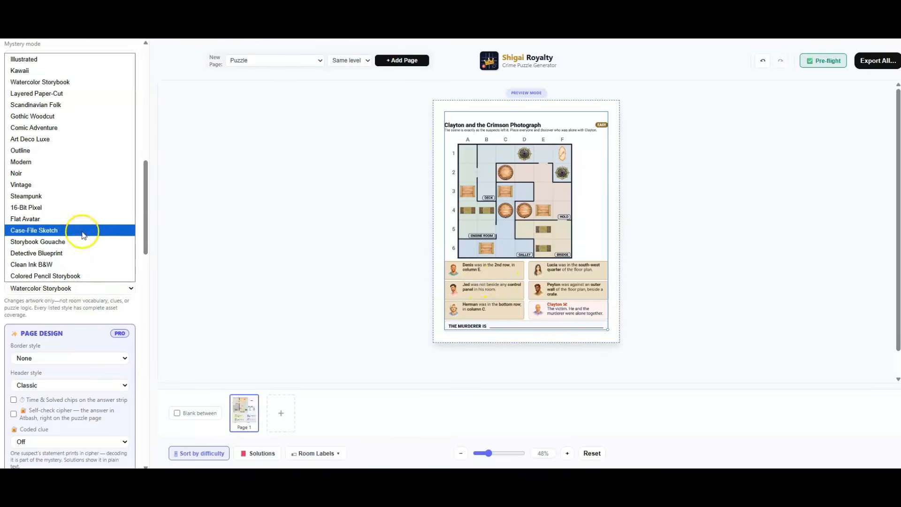
click(78, 277)
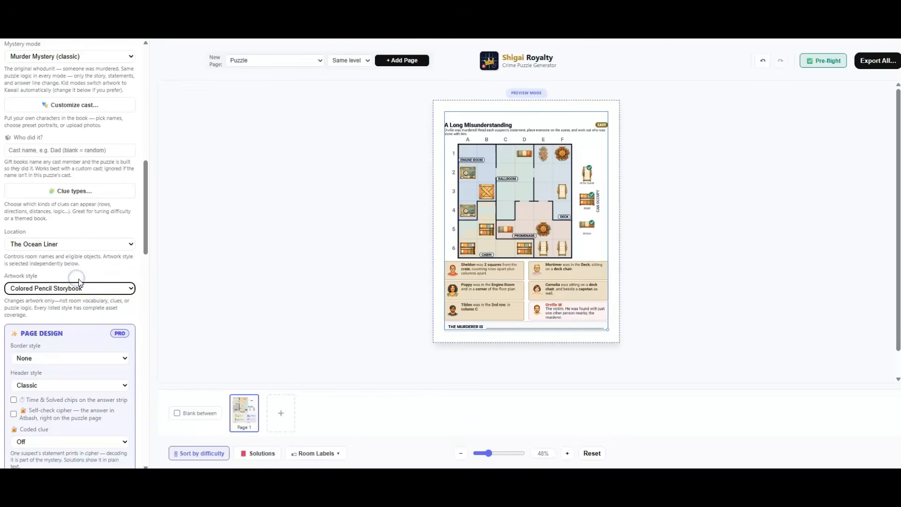
click(119, 288)
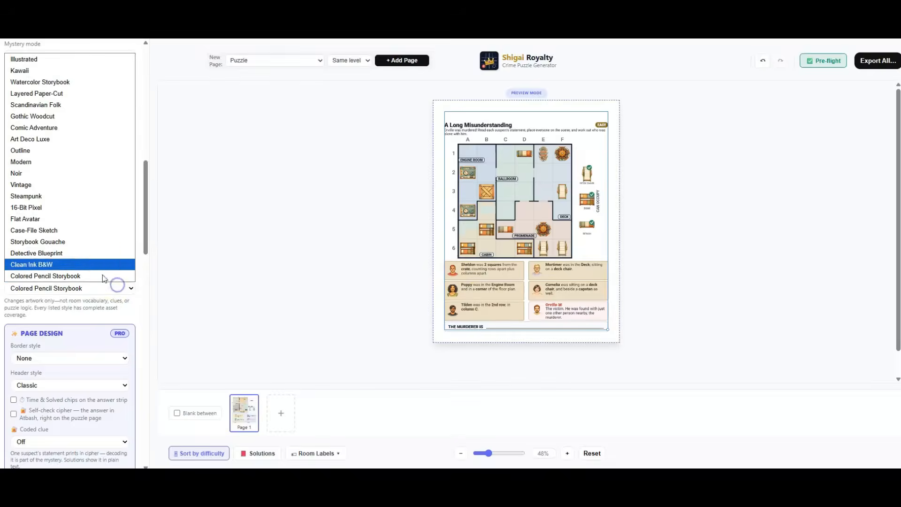
click(60, 184)
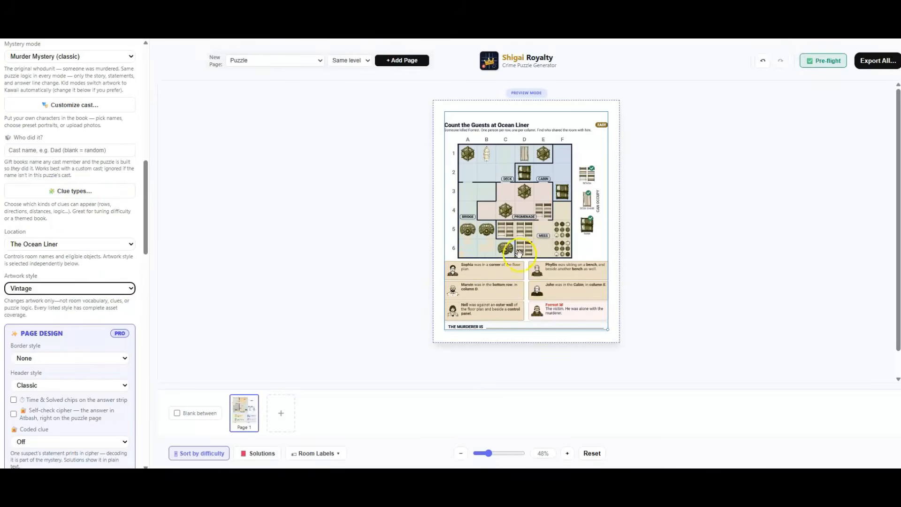
click(44, 290)
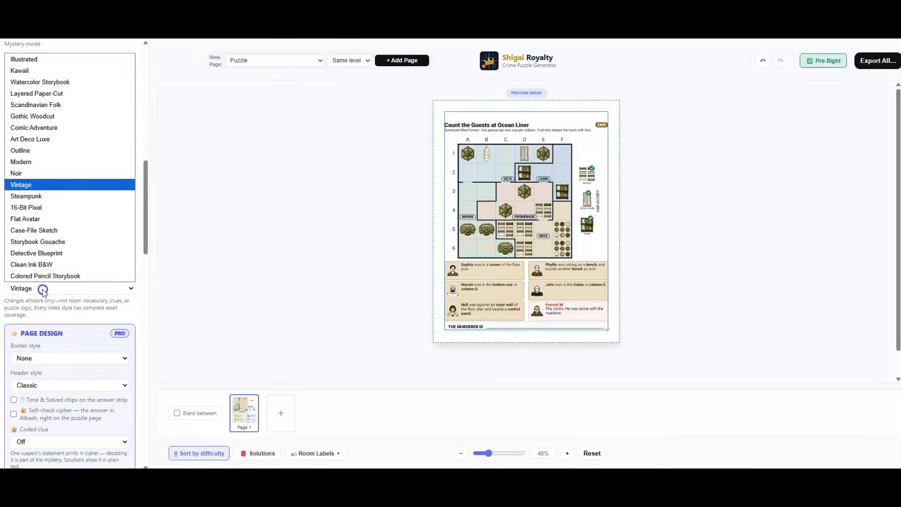
click(46, 175)
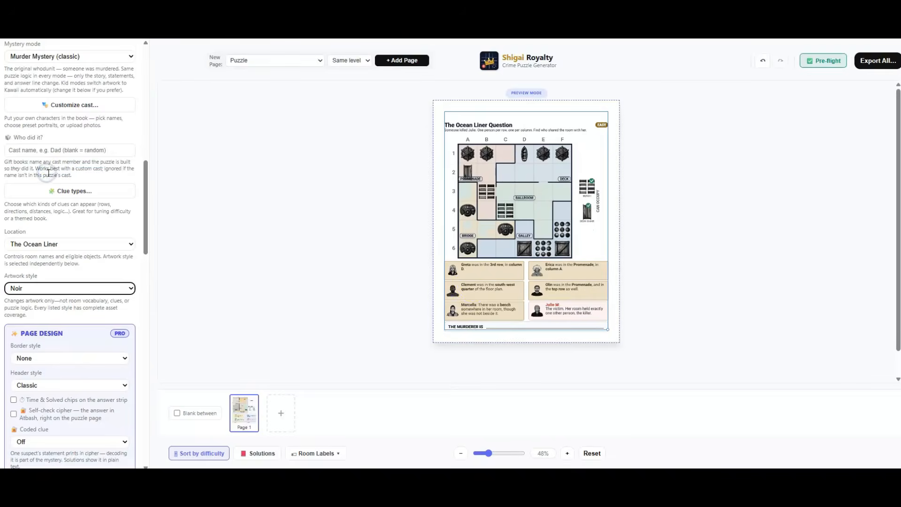
- Try the Kawaii and 16-Bit Pixel artwork styles and set the artwork back to Watercolor Storybook
click(74, 288)
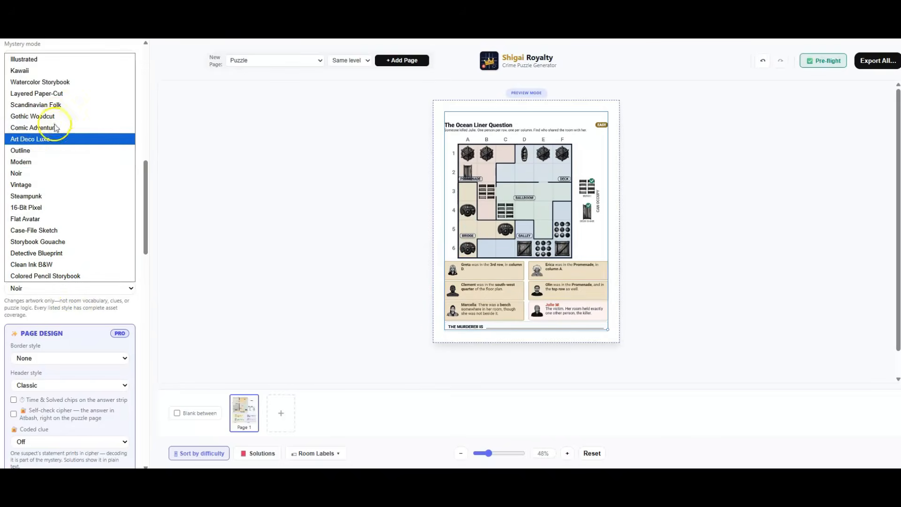
click(51, 75)
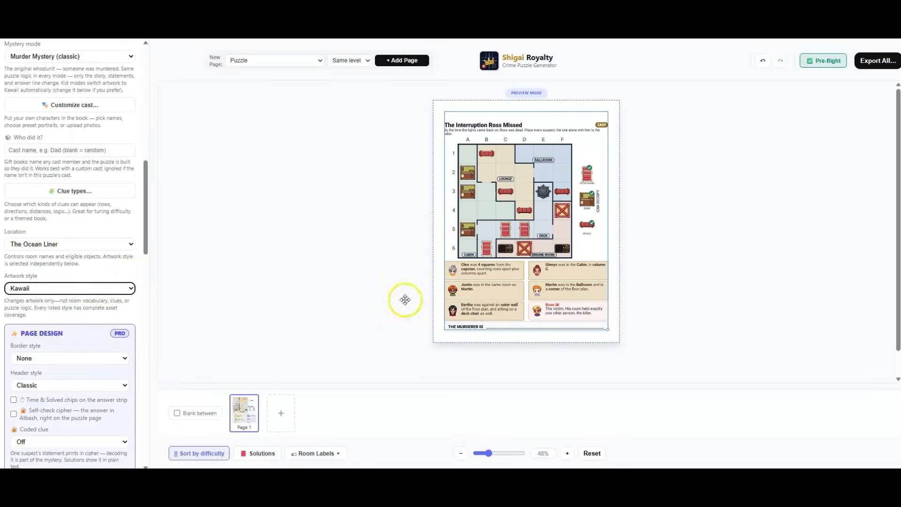
click(66, 288)
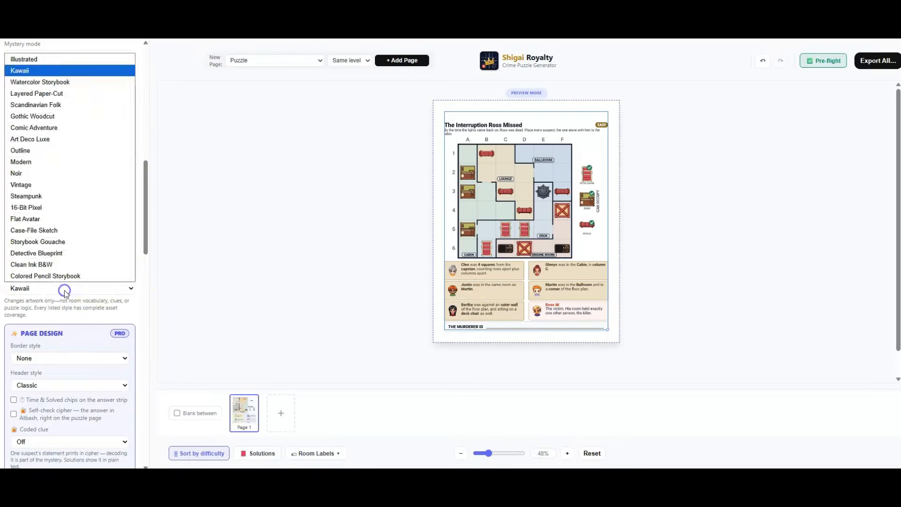
click(44, 209)
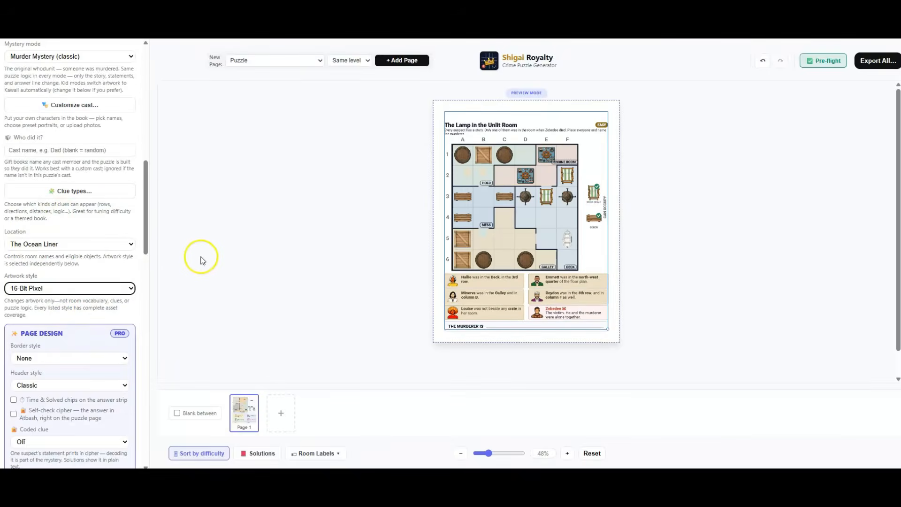
click(86, 290)
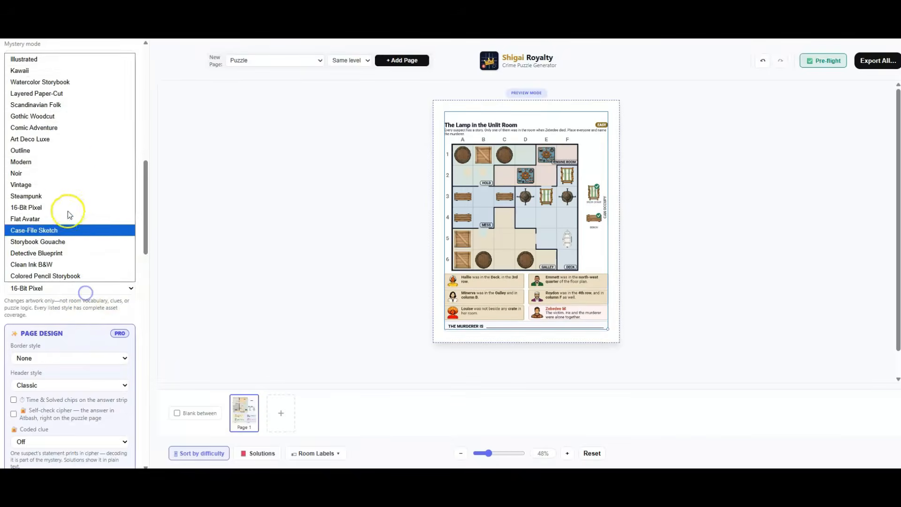
click(56, 83)
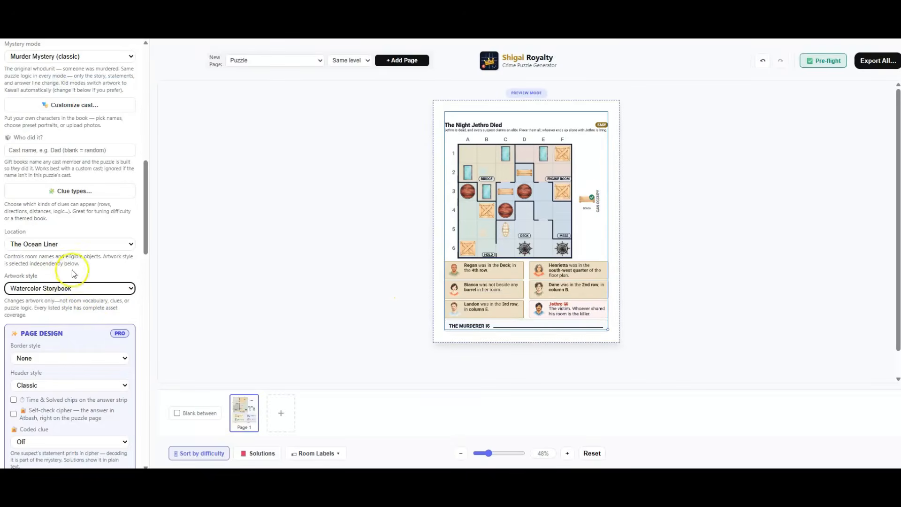
- Try the Ivory and Aged paper tints in the page design and set the tint back to White
scroll(79, 257, down, 1)
scroll(123, 262, down, 3)
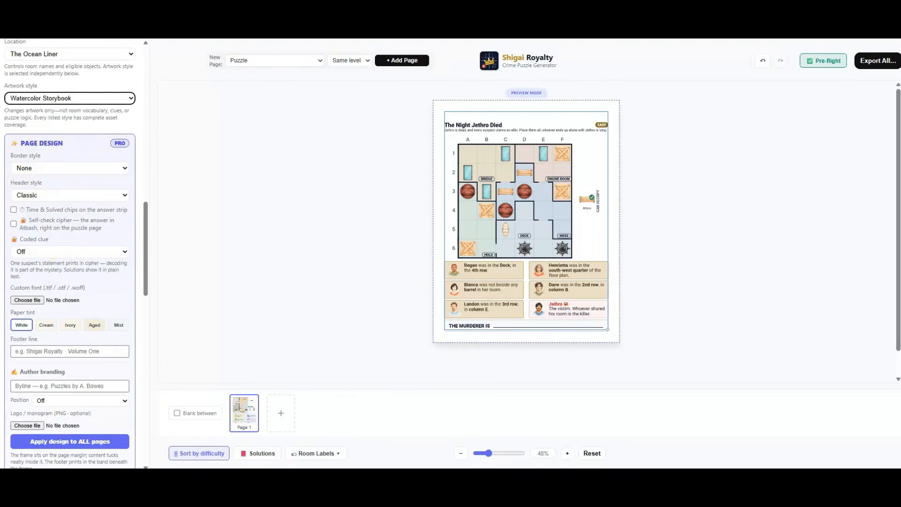
scroll(92, 314, down, 2)
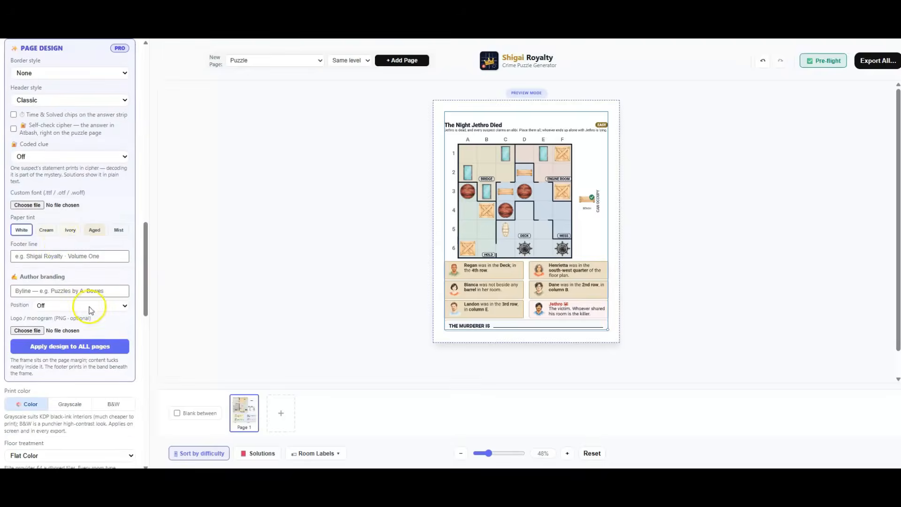
click(70, 231)
click(95, 230)
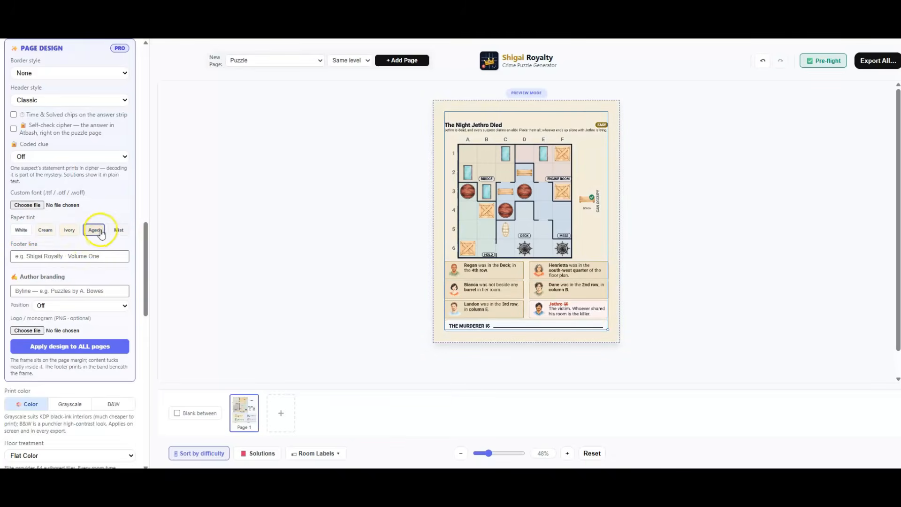
click(18, 231)
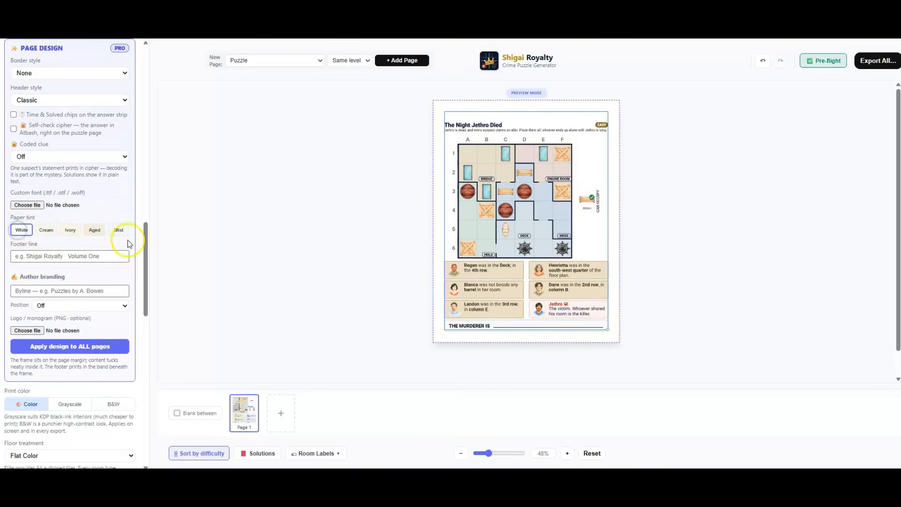
- Try the B&W and Grayscale print colors on the puzzle page and set the print color back to Color
scroll(113, 288, down, 2)
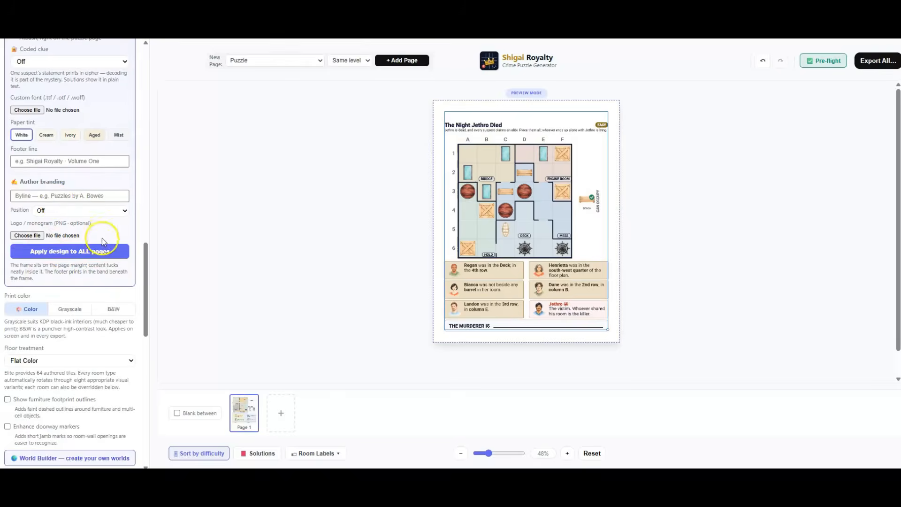
scroll(111, 279, down, 2)
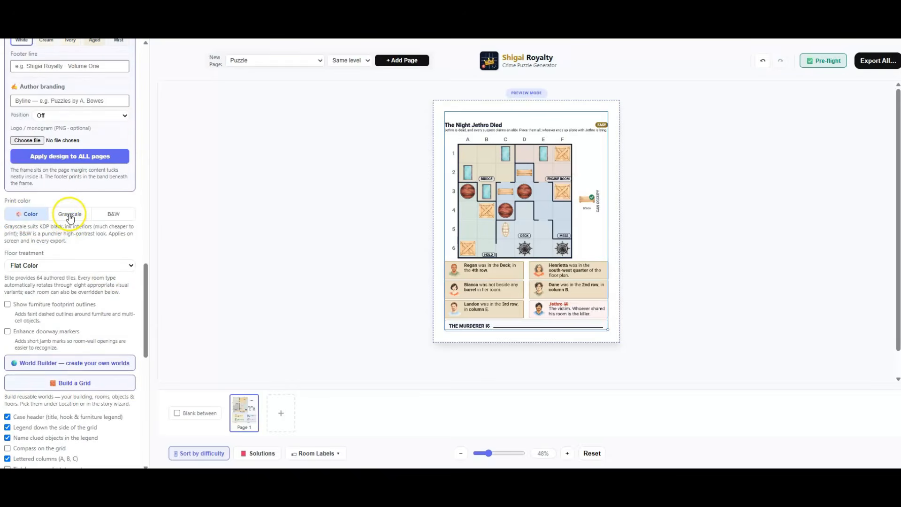
click(115, 217)
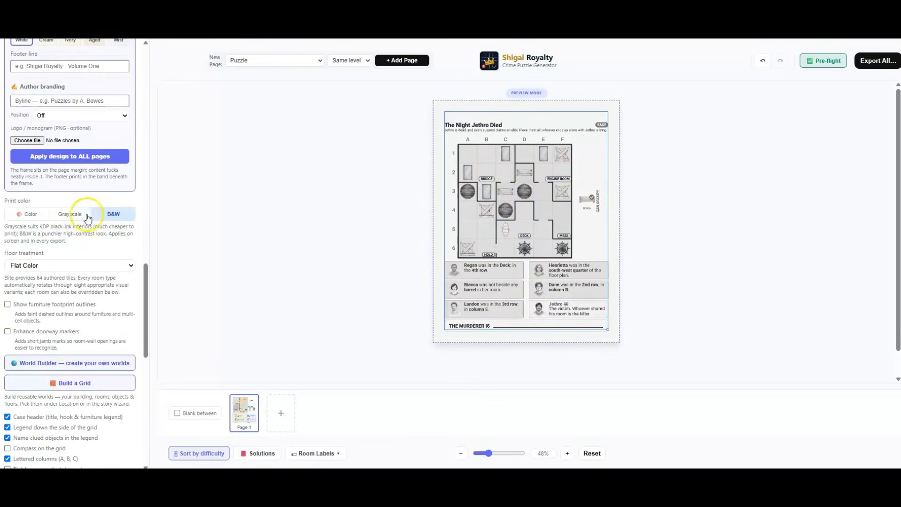
click(68, 215)
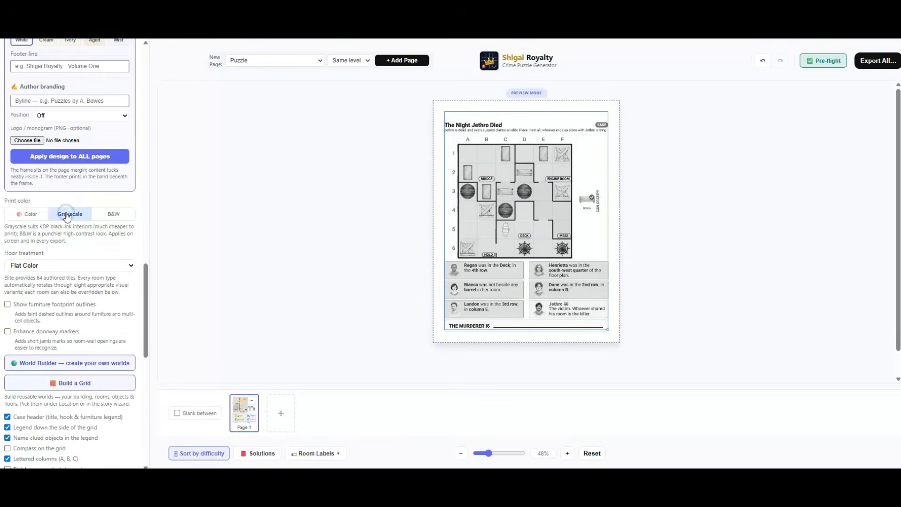
click(25, 212)
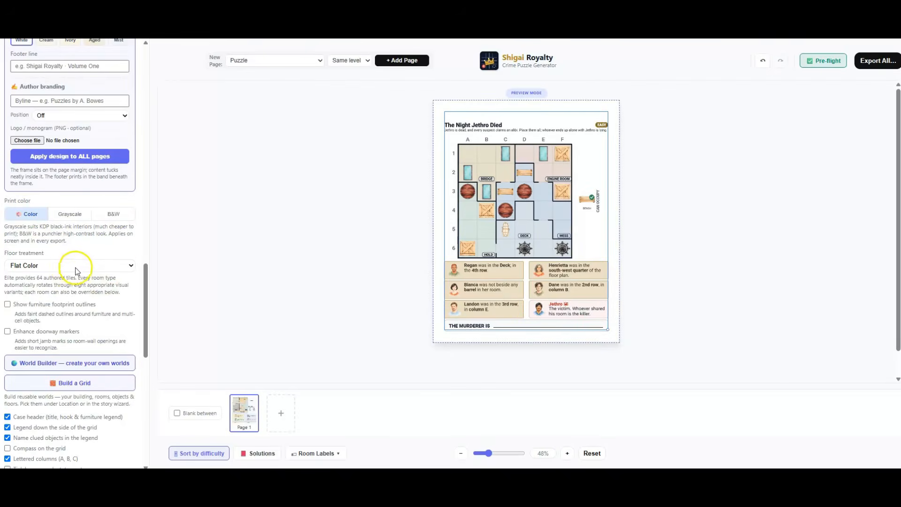
- Try the Clean Print floor treatment on the puzzle and set the floor treatment back to Flat Color
click(62, 266)
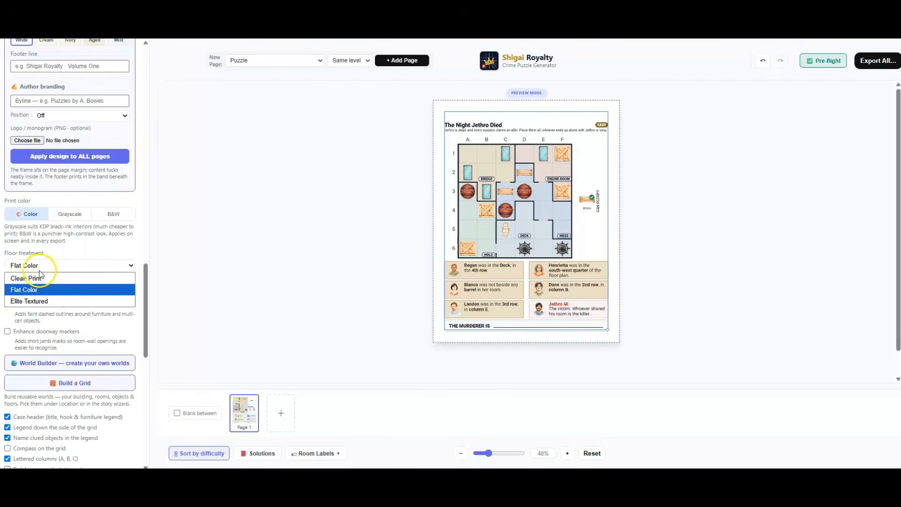
click(43, 278)
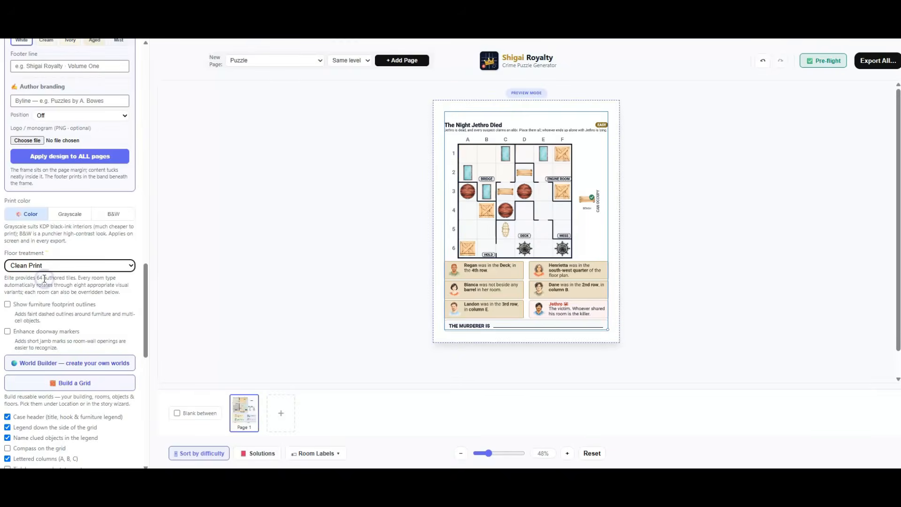
click(131, 266)
click(52, 302)
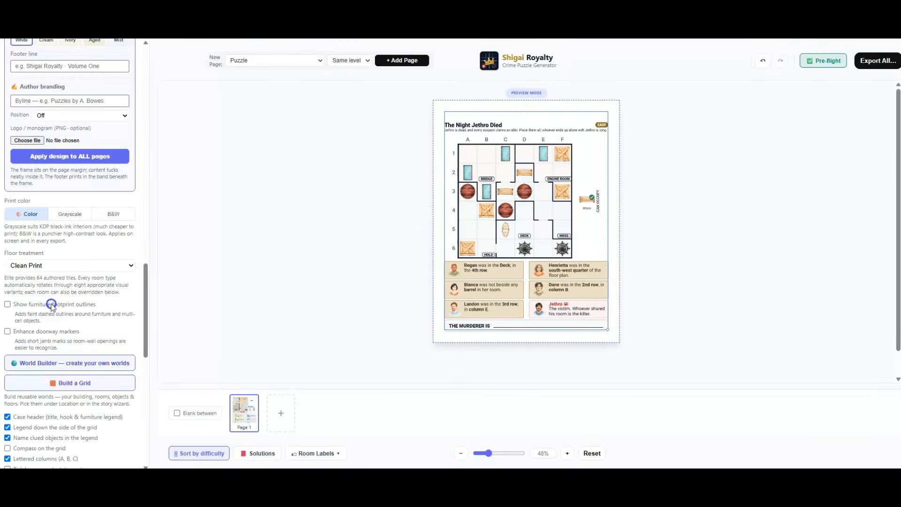
click(50, 267)
click(39, 289)
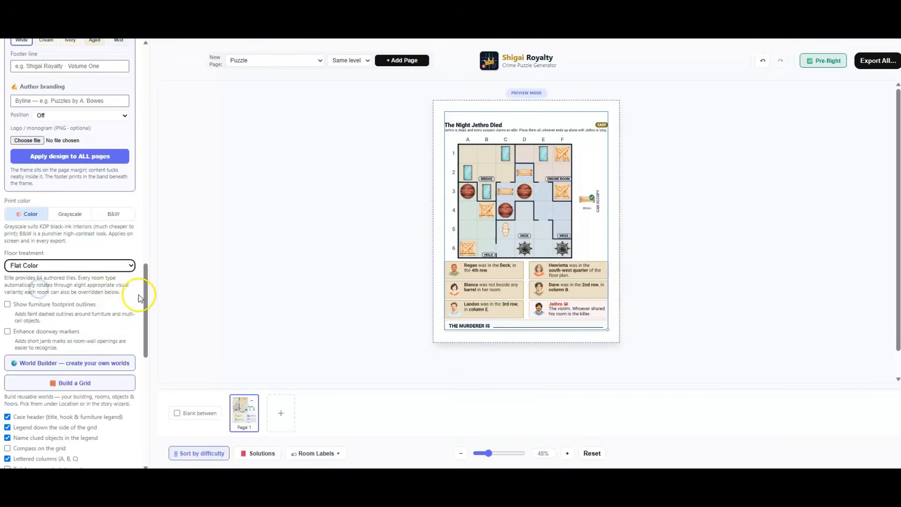
- Turn the grid's lettered columns (A, B, C) off and back on
scroll(121, 301, down, 3)
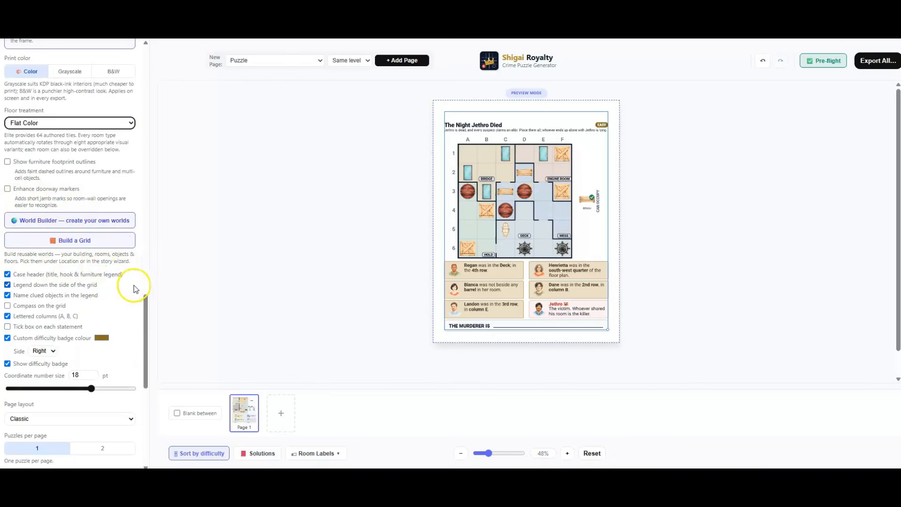
scroll(136, 287, down, 1)
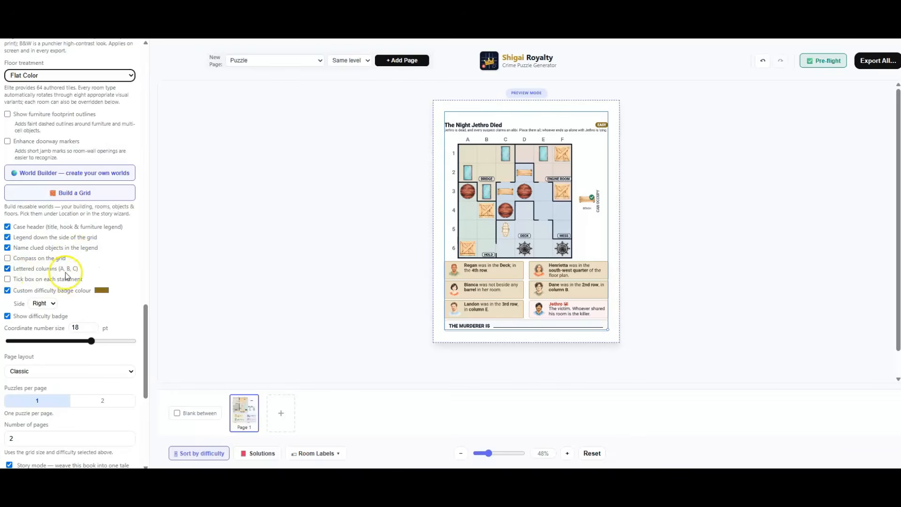
click(7, 270)
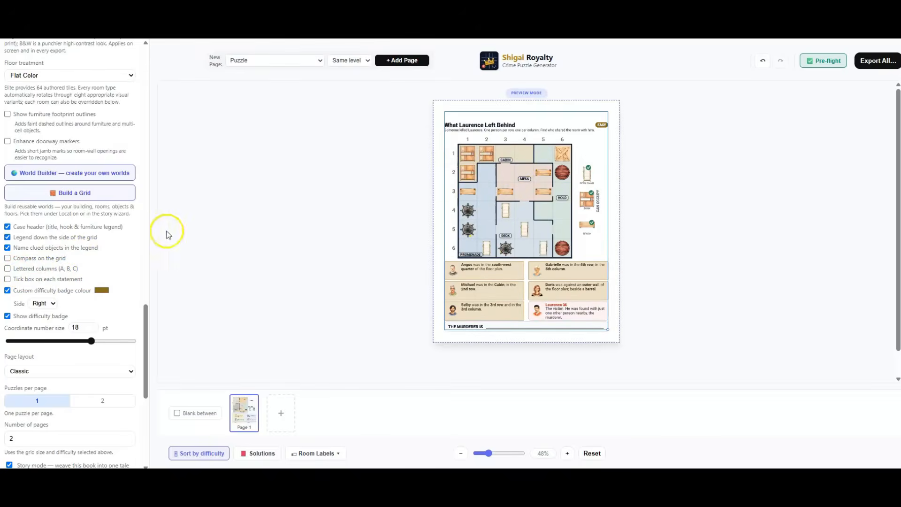
click(7, 270)
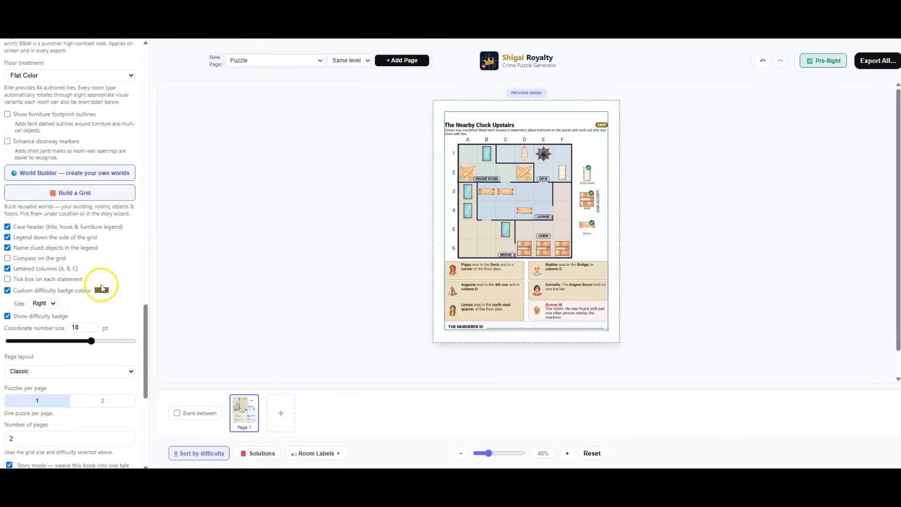
- Try the object legend on the Left side of the grid and set its side back to Right
click(51, 306)
click(47, 323)
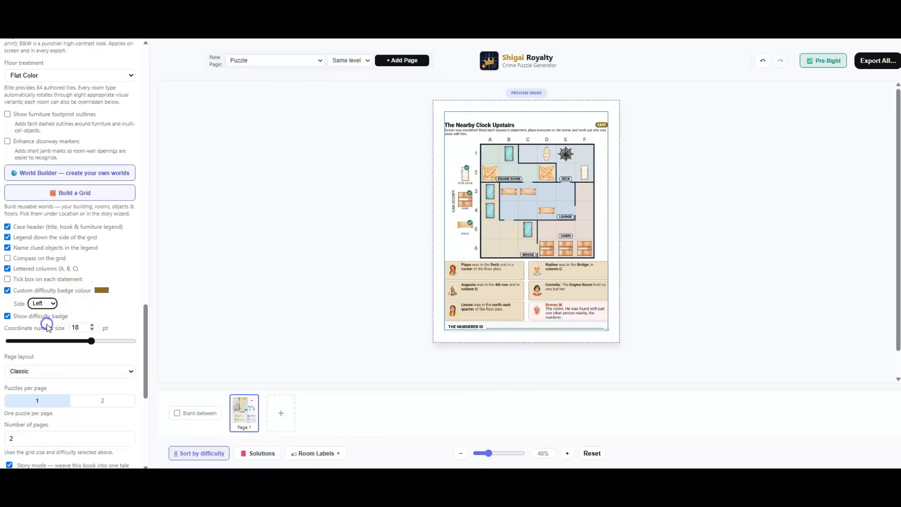
click(50, 304)
click(46, 313)
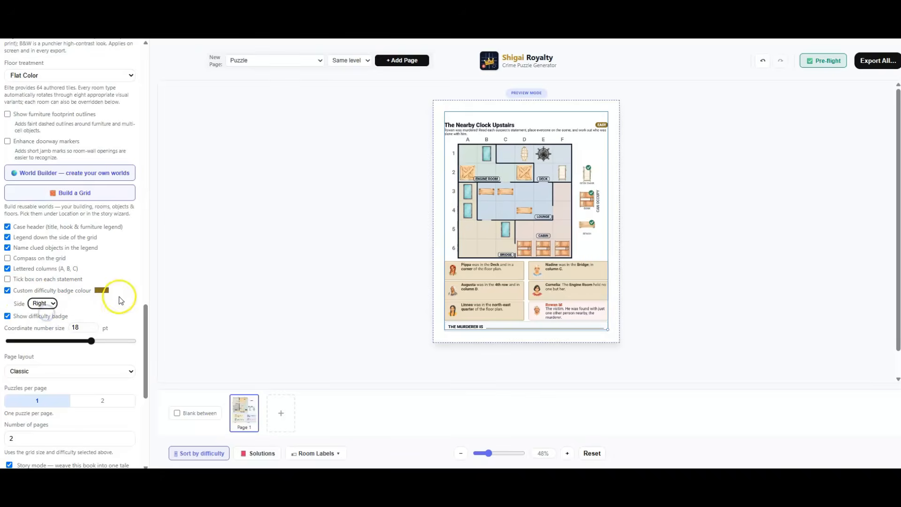
- Try the Premium case board page layout and set the layout back to Classic
scroll(113, 301, down, 2)
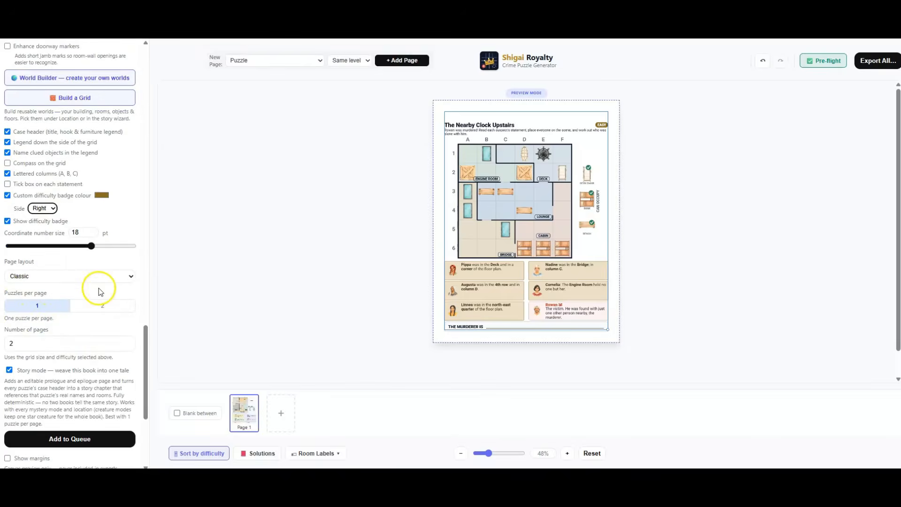
click(130, 277)
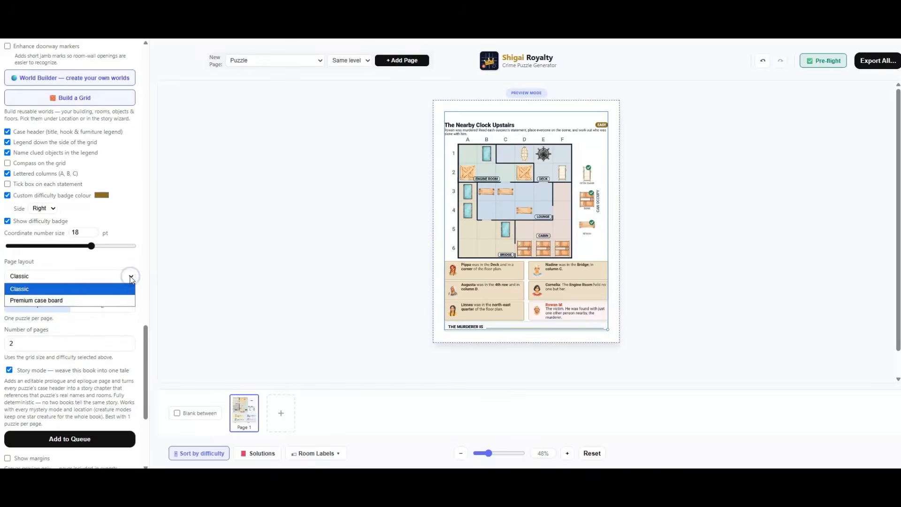
click(92, 300)
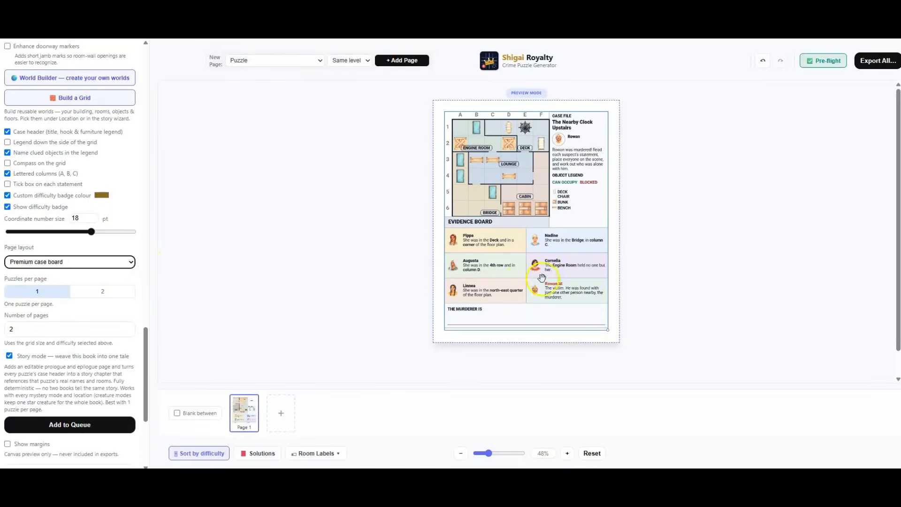
click(125, 261)
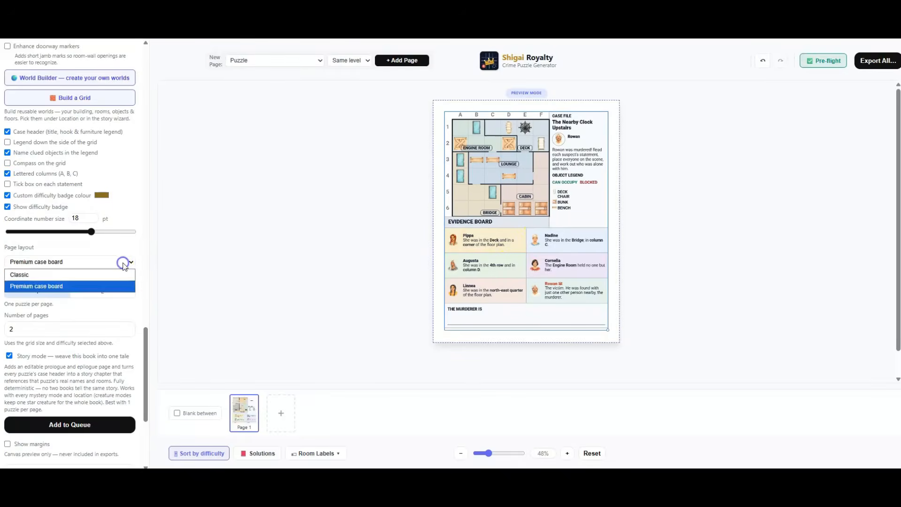
click(96, 273)
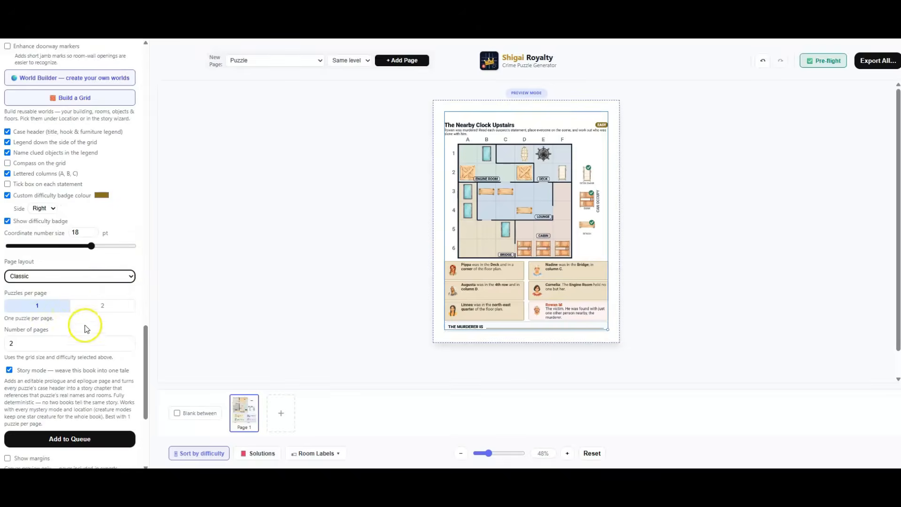
- Set the number of pages to 10 and turn off Story mode for the book
scroll(99, 318, down, 1)
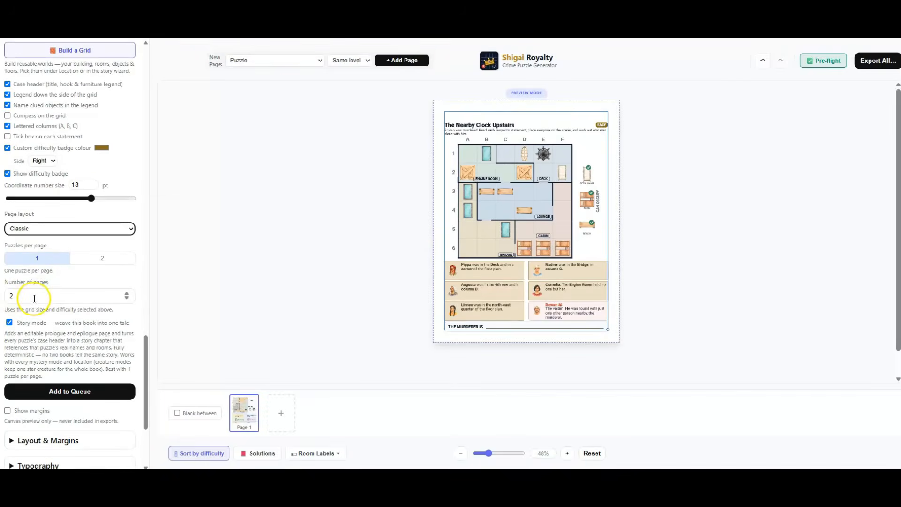
double_click(9, 296)
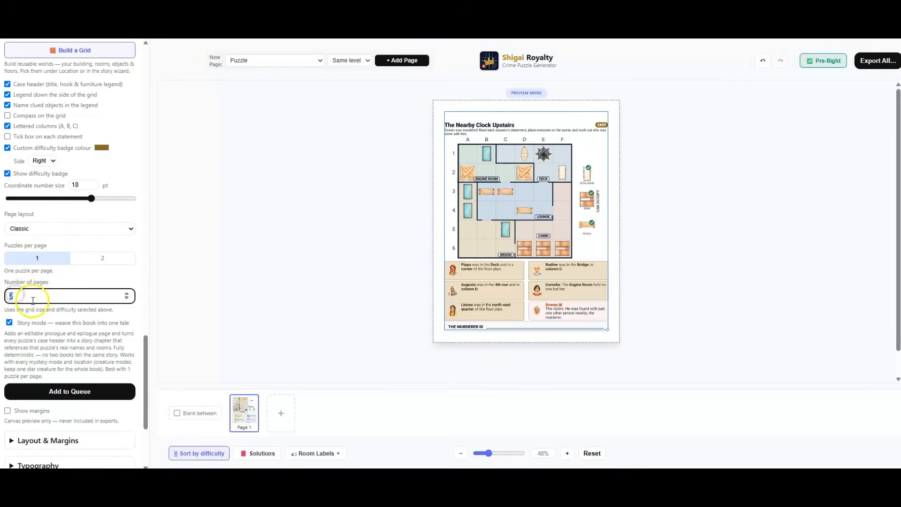
text(10)
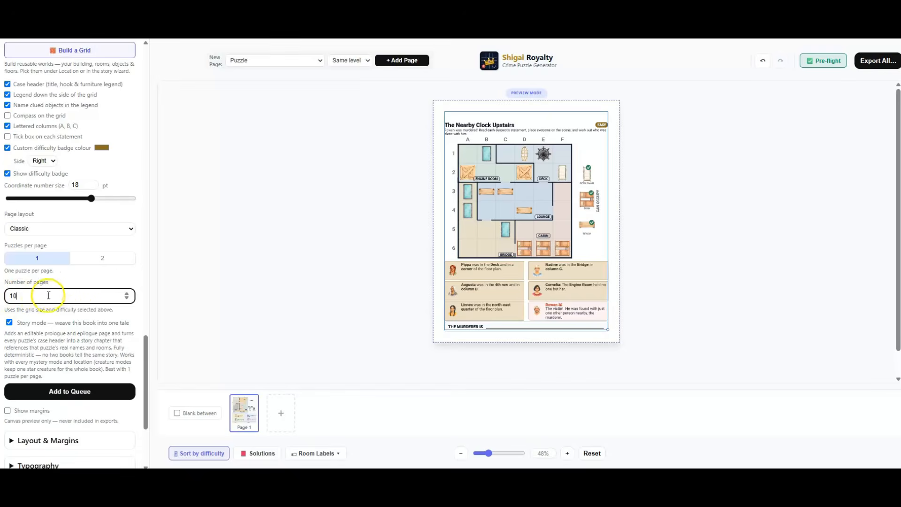
click(9, 323)
- Add the 10-page batch of easy 6×6 puzzles to the queue and generate it locally
scroll(47, 319, down, 2)
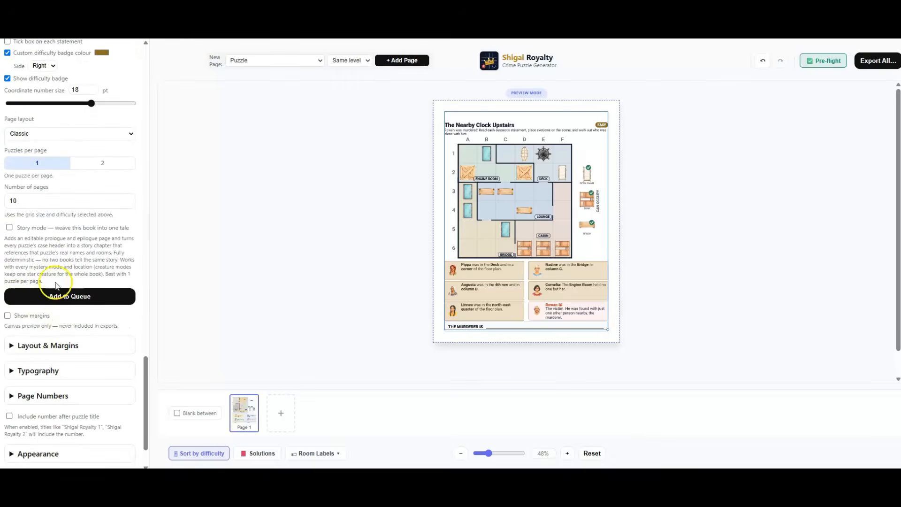
scroll(74, 318, down, 1)
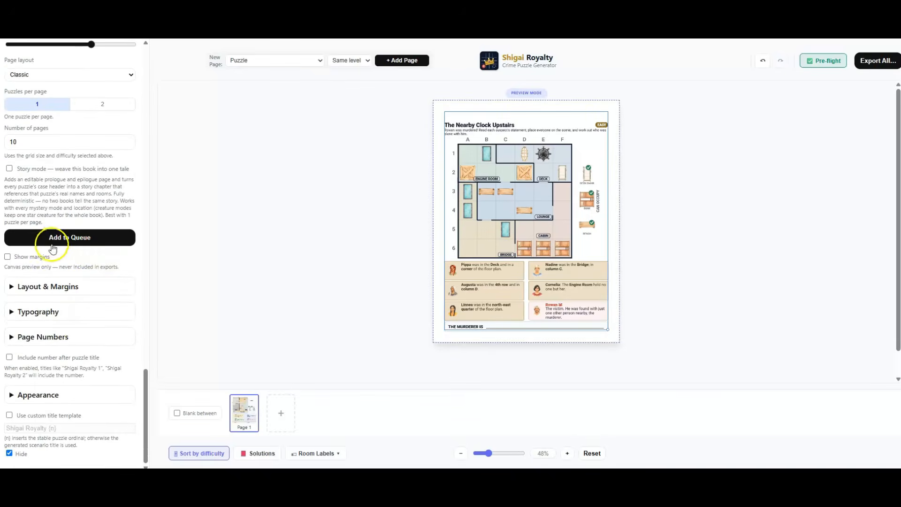
click(53, 243)
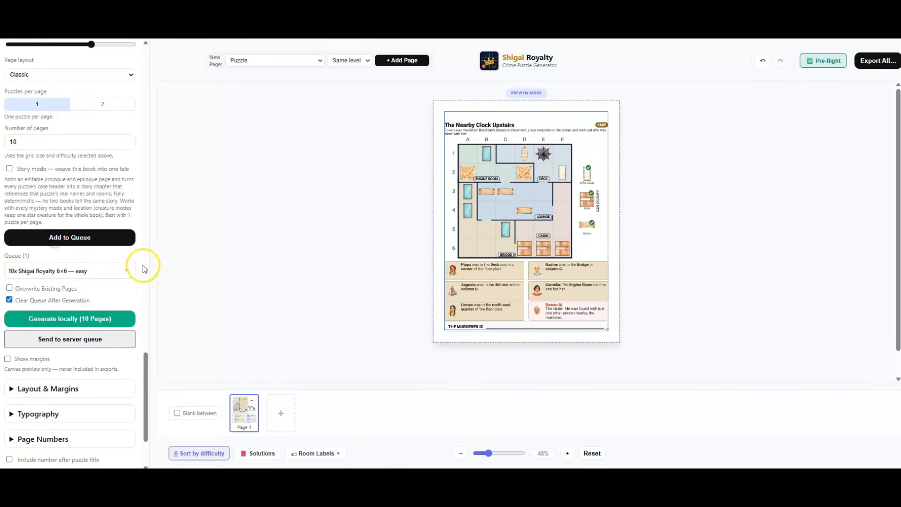
click(70, 319)
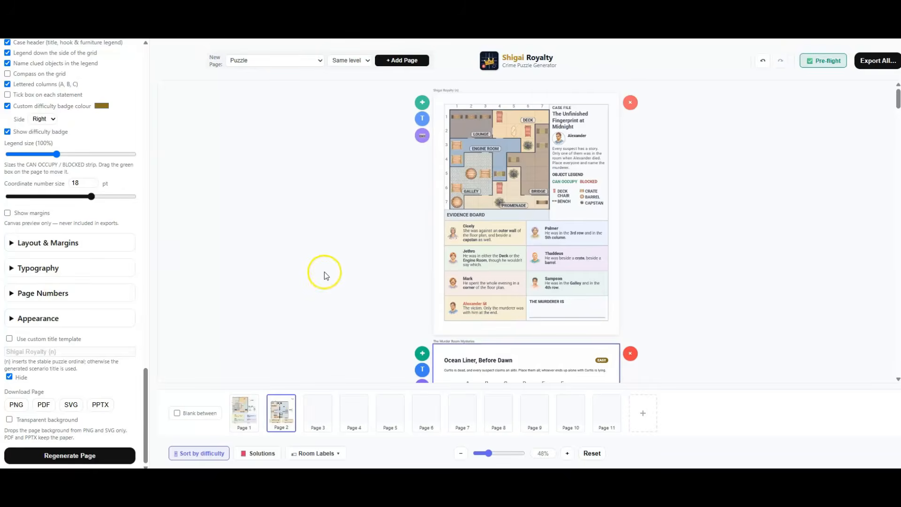
- Look through the generated Ocean Liner puzzle pages and the solutions section that follows them
scroll(324, 271, down, 3)
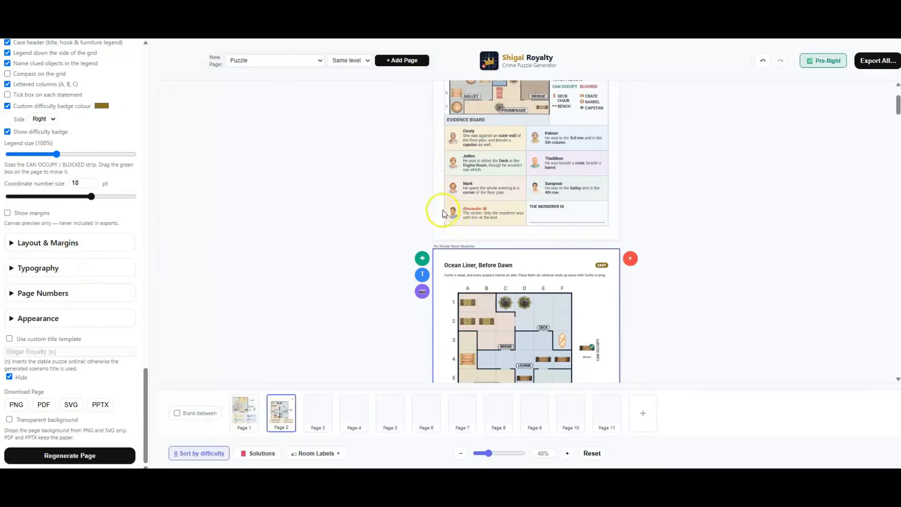
scroll(722, 233, down, 6)
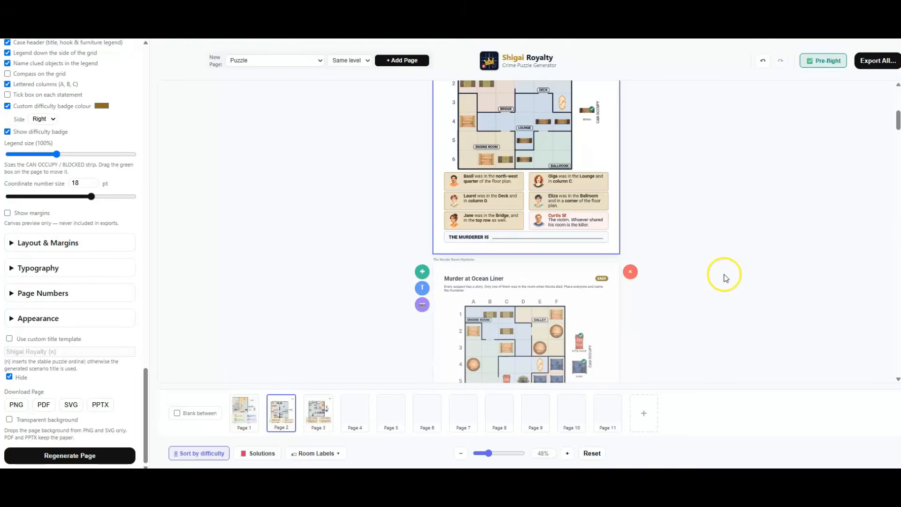
scroll(704, 244, up, 3)
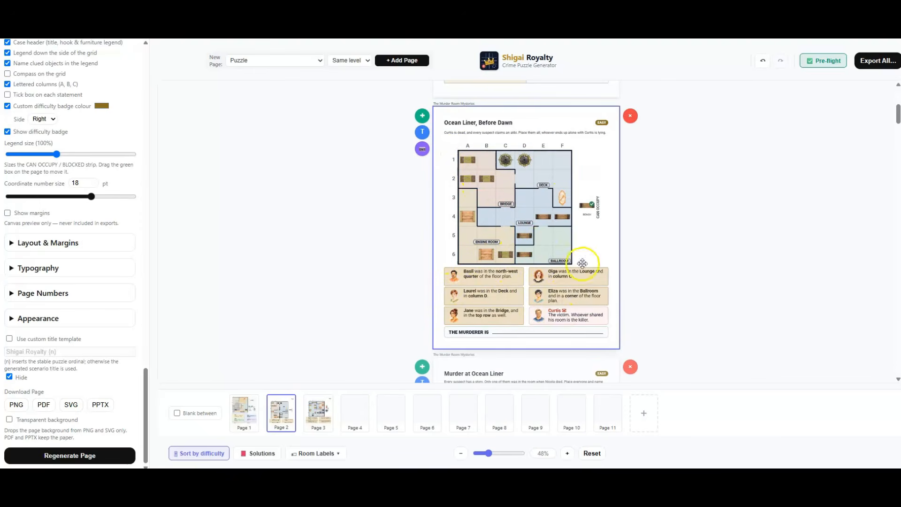
scroll(657, 274, down, 4)
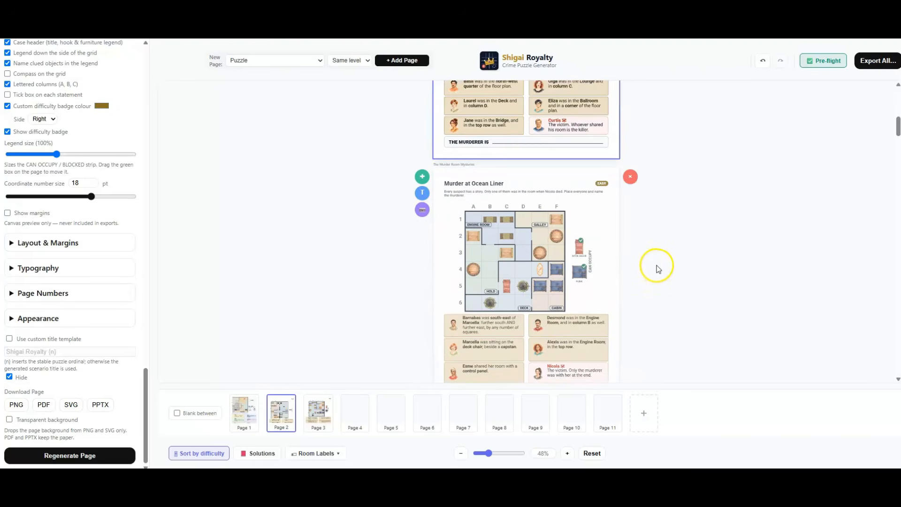
scroll(657, 266, down, 7)
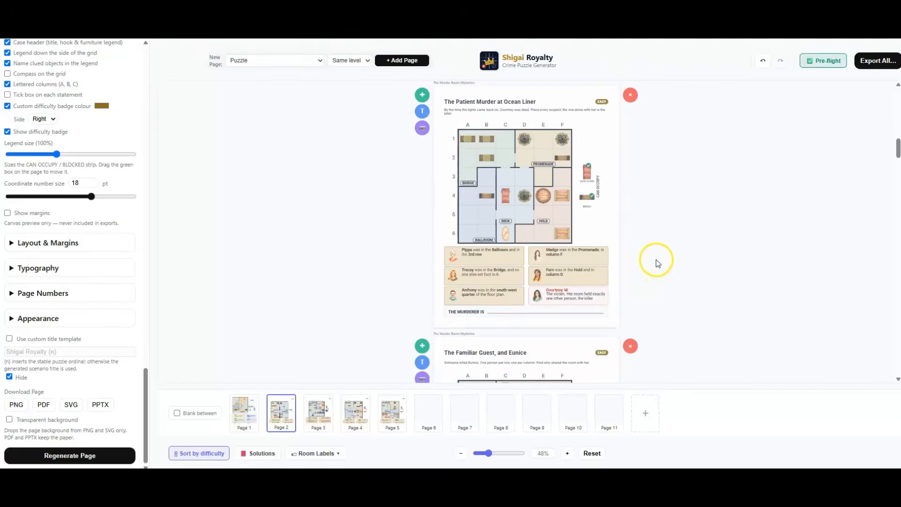
scroll(657, 260, down, 9)
scroll(656, 254, down, 5)
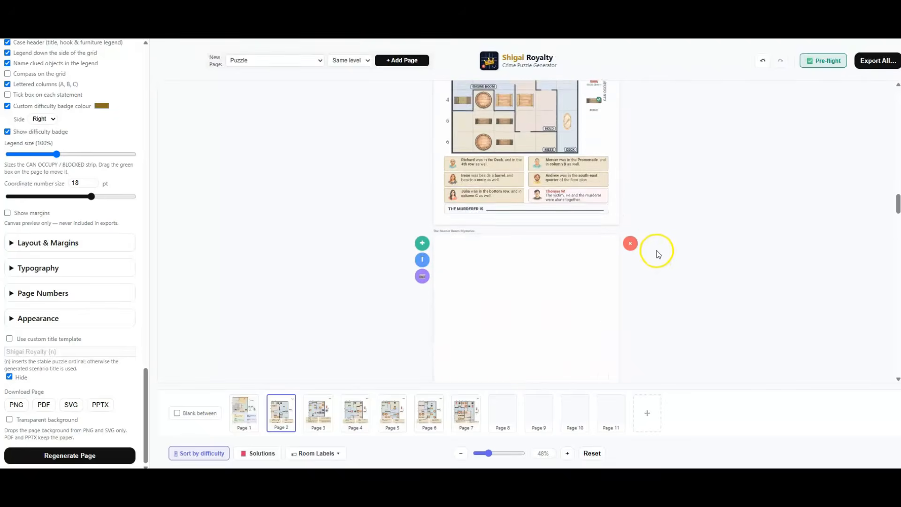
scroll(586, 263, down, 10)
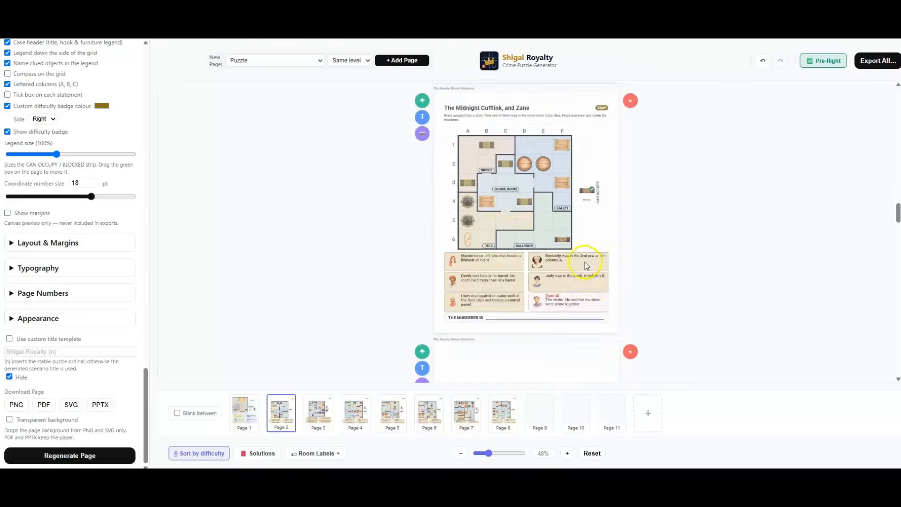
scroll(584, 250, down, 15)
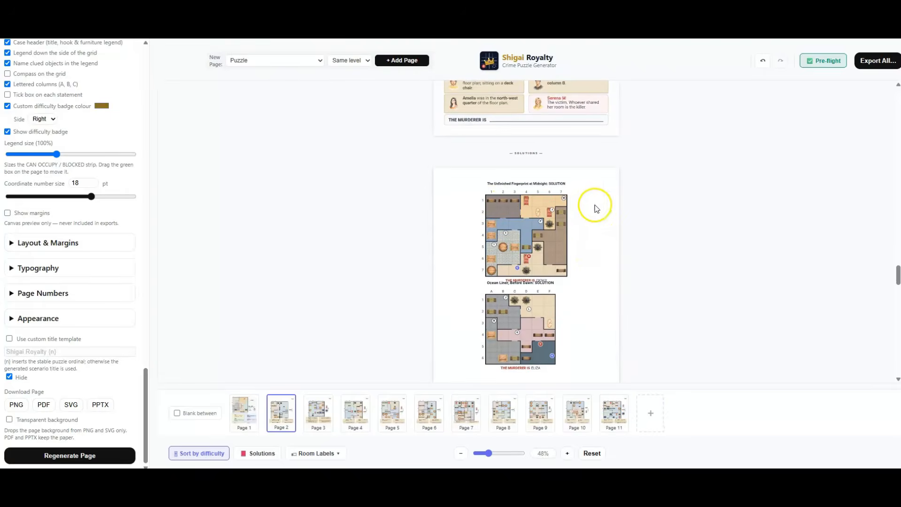
- Look through the remaining solution pages to the end of the book and review the generator's page settings
scroll(603, 209, down, 2)
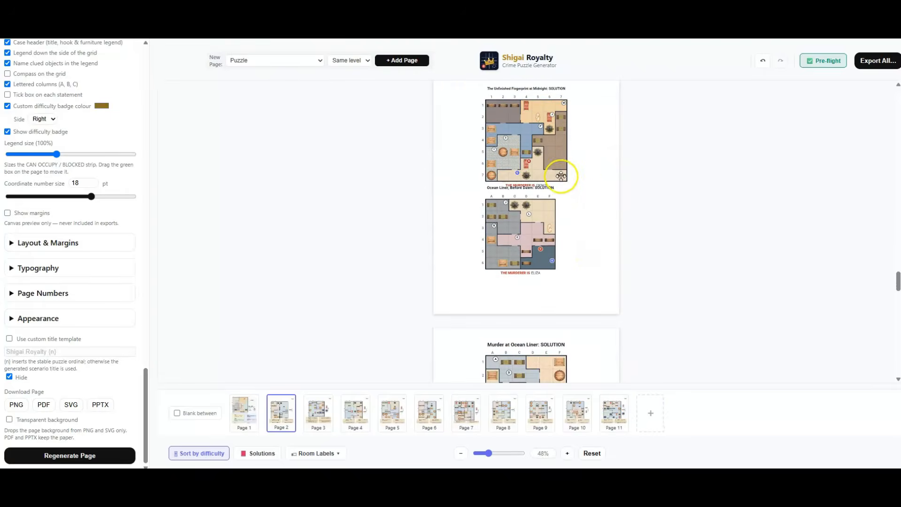
scroll(590, 211, down, 10)
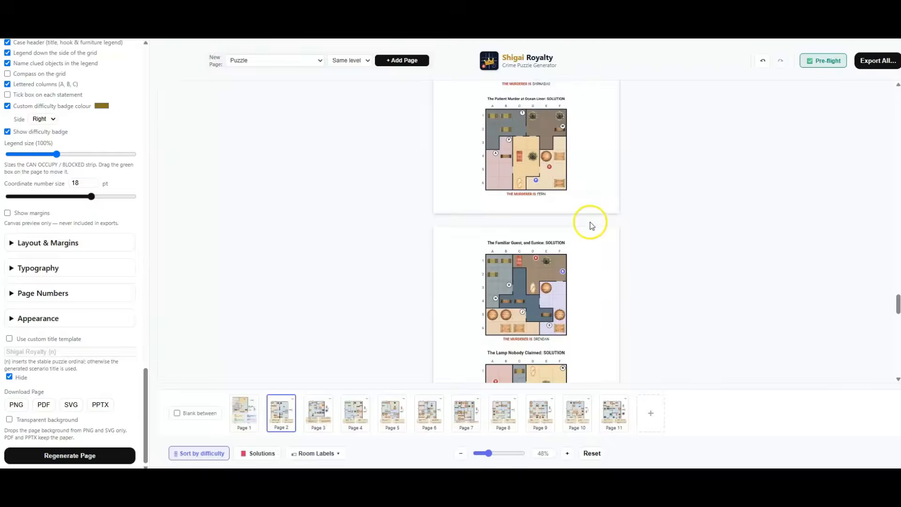
scroll(593, 218, down, 10)
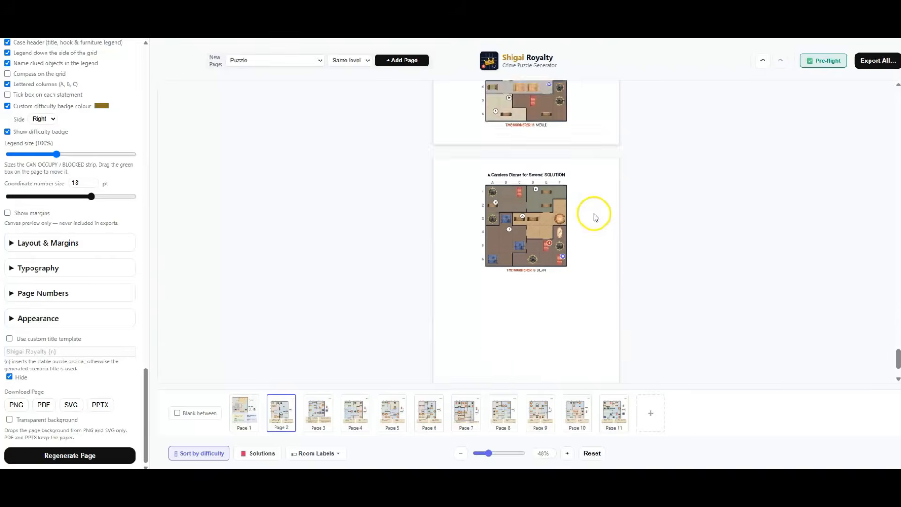
scroll(647, 227, down, 1)
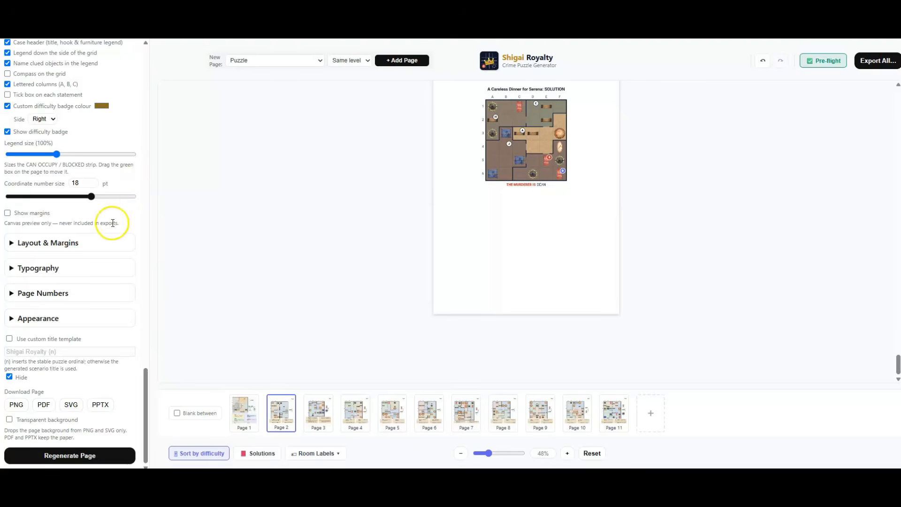
scroll(112, 224, up, 15)
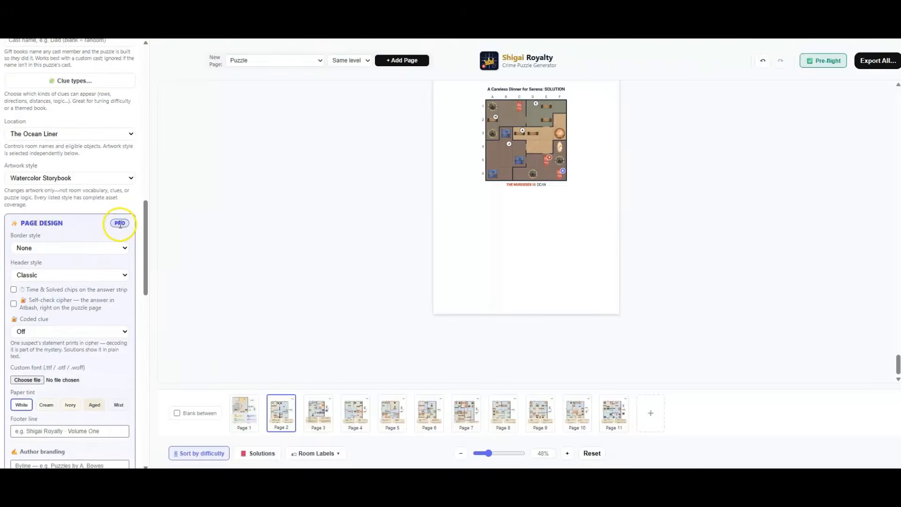
scroll(120, 224, up, 5)
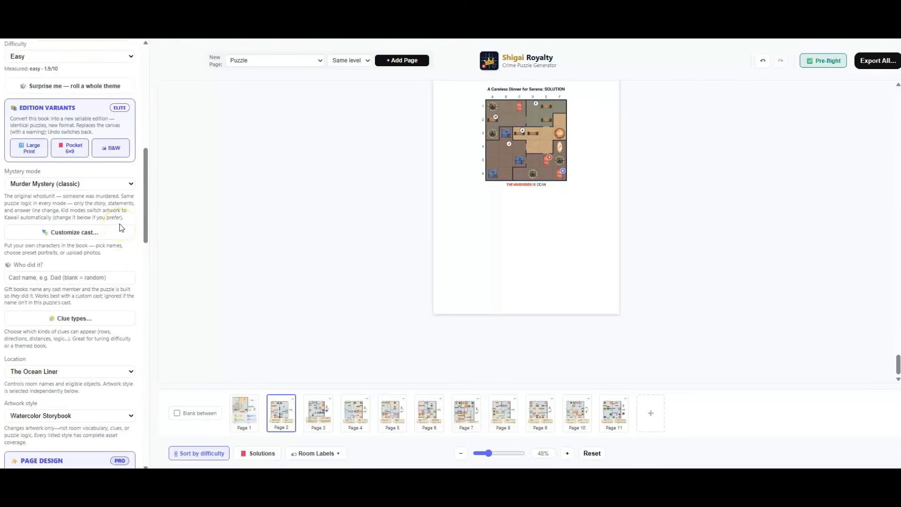
scroll(120, 225, up, 10)
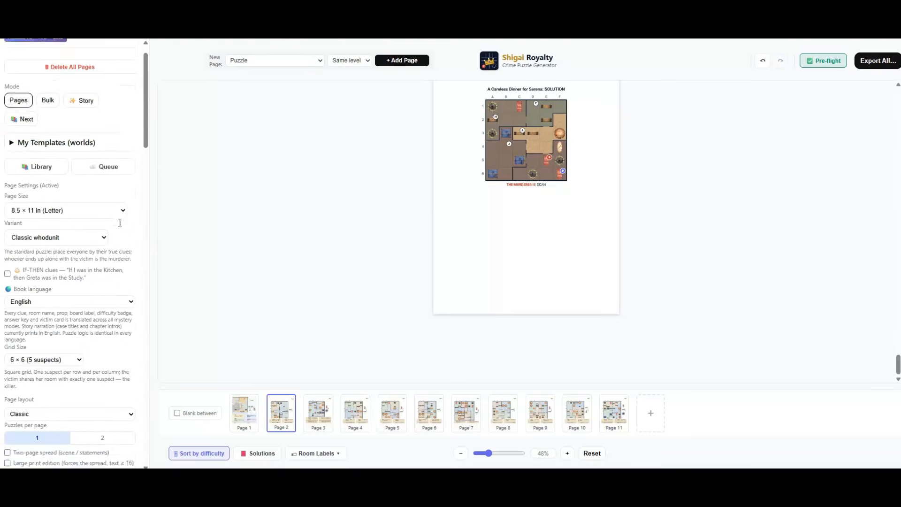
scroll(120, 224, up, 1)
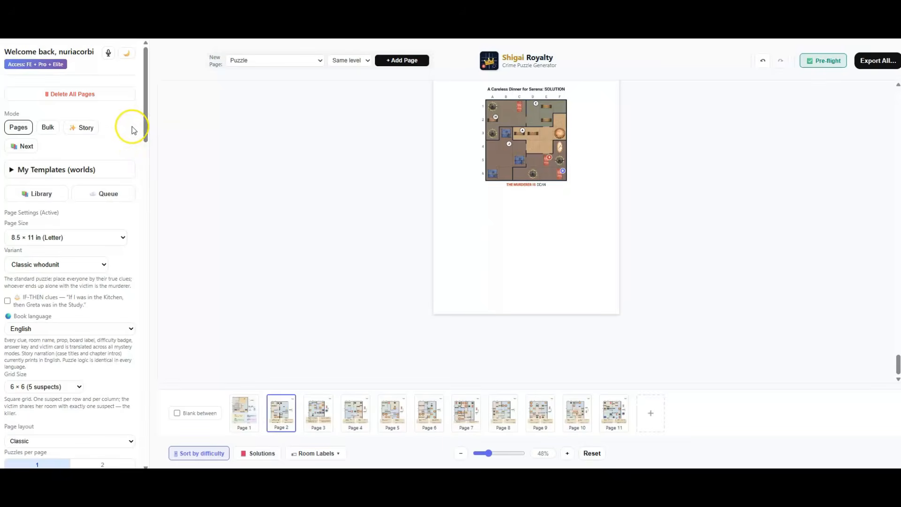
mouse_move(145, 126)
mouse_down()
mouse_move(147, 145)
mouse_move(147, 133)
mouse_up()
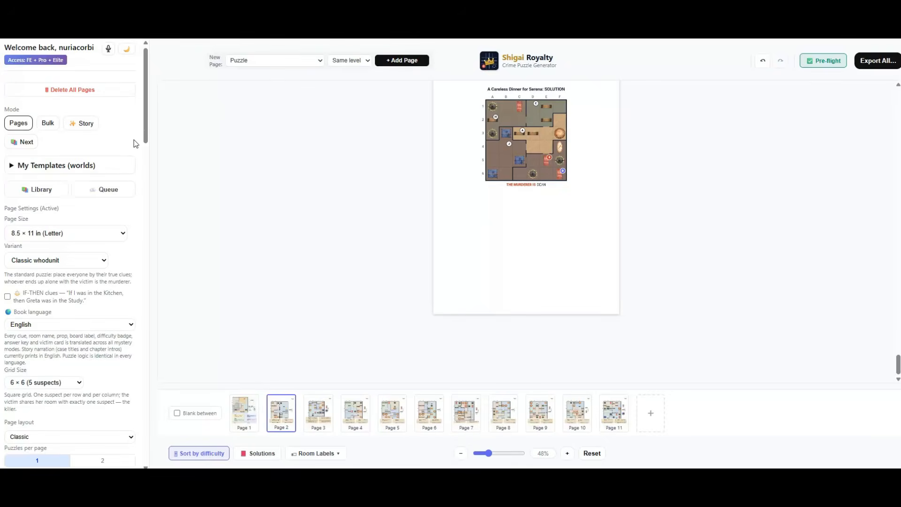
scroll(436, 256, down, 10)
scroll(436, 256, up, 5)
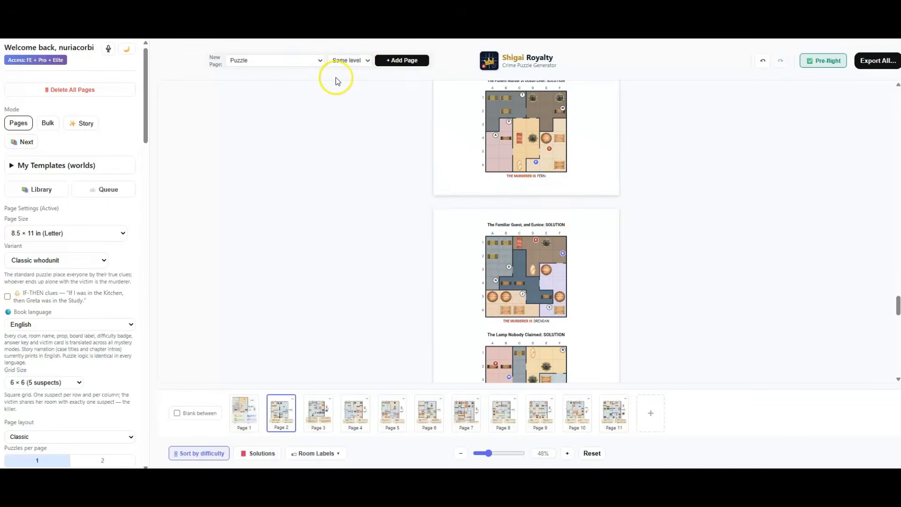
- Add an Instructions page to the book
click(358, 61)
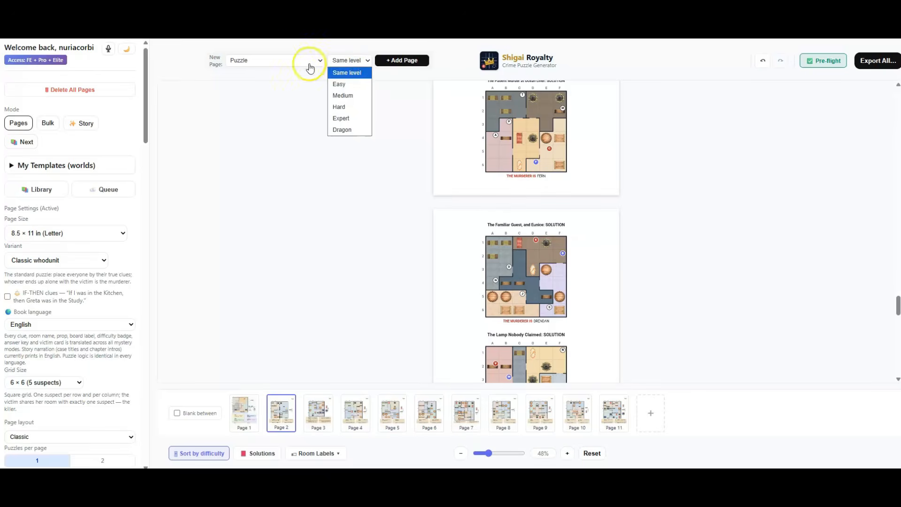
click(280, 89)
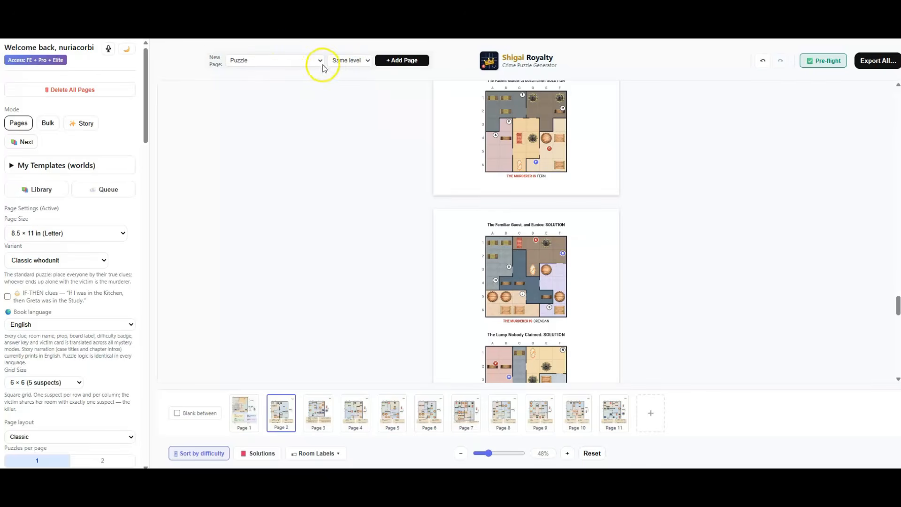
click(363, 60)
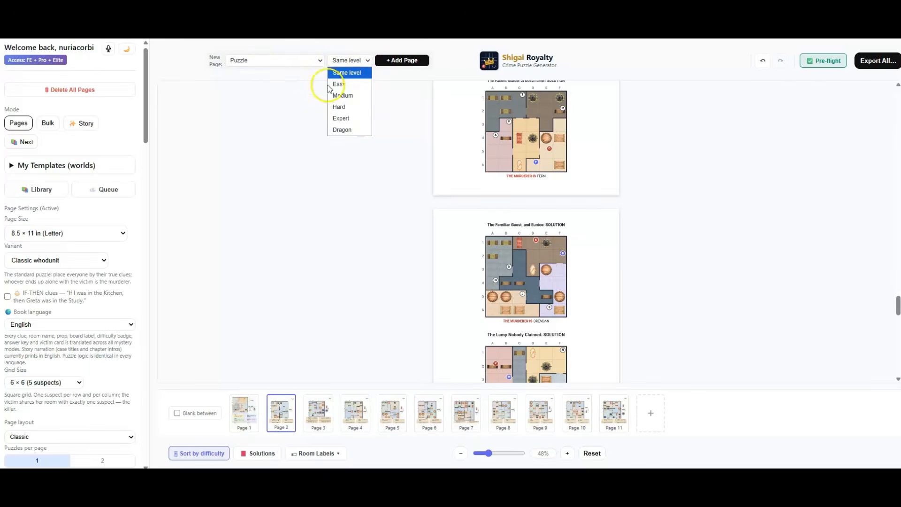
click(289, 61)
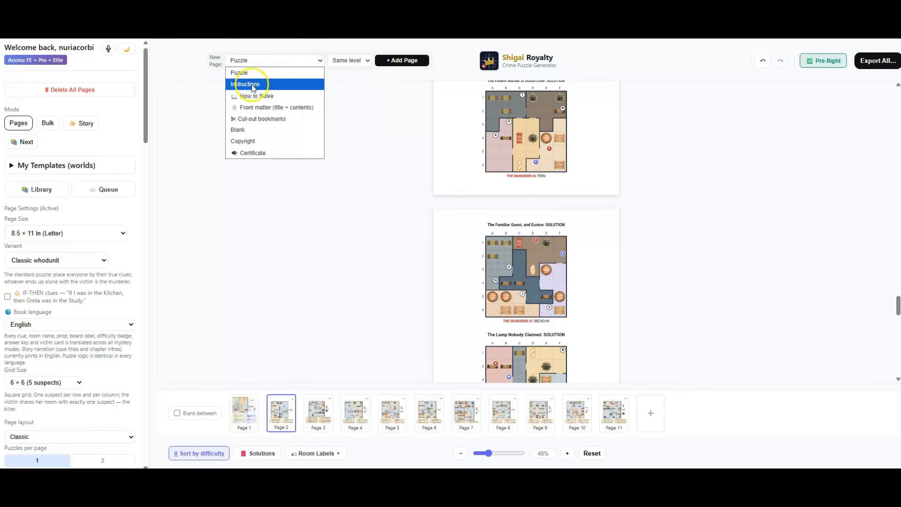
click(271, 84)
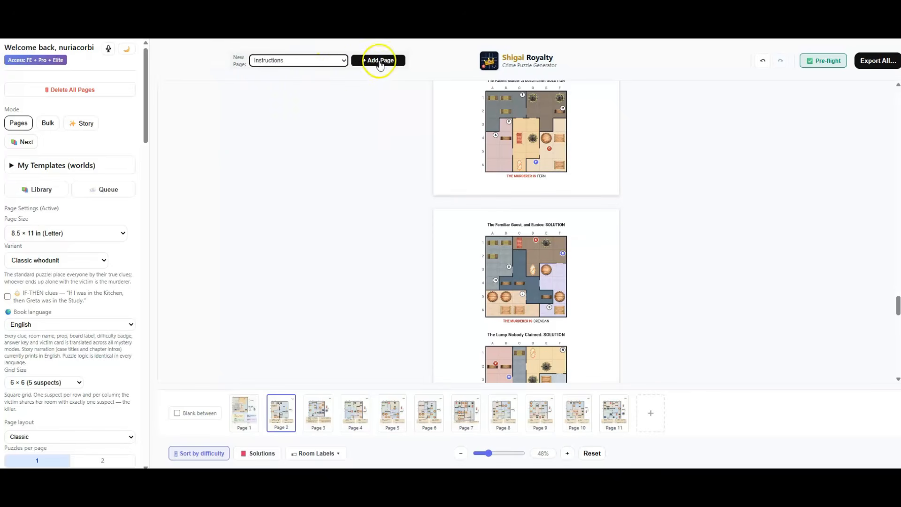
click(367, 68)
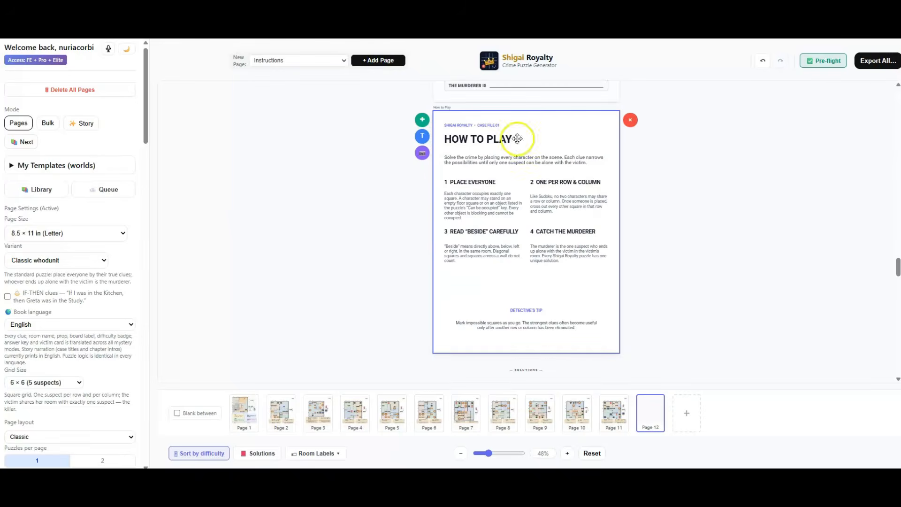
- Add a How to Solve page with a worked example after the instructions page
click(343, 66)
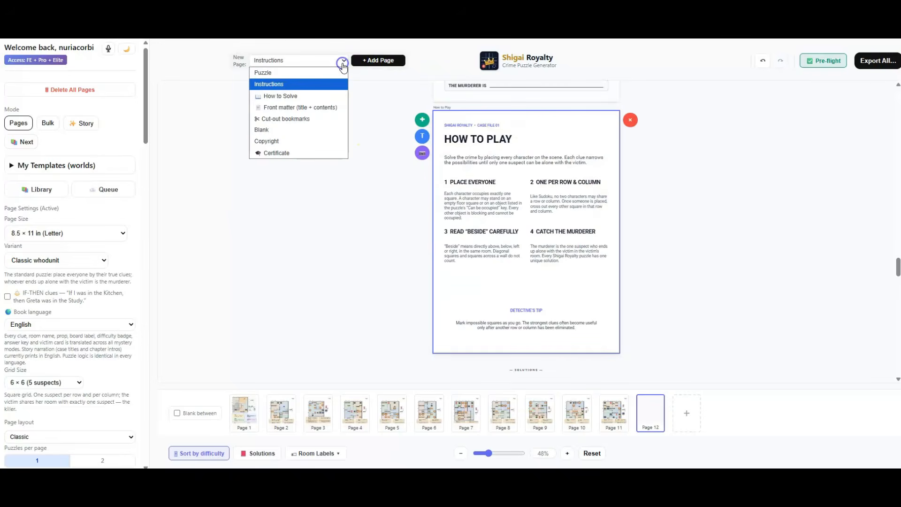
click(272, 98)
click(373, 62)
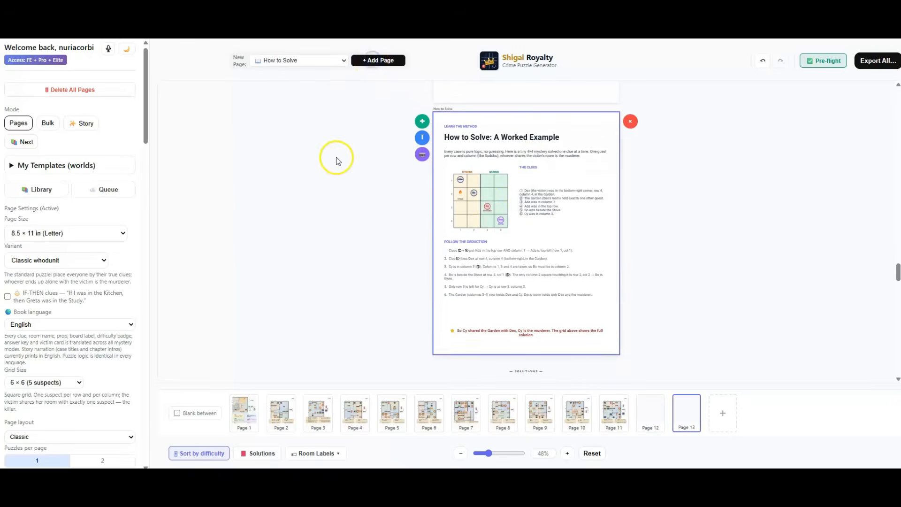
- Add a Copyright page to the book, entering the author's name for the copyright notice
click(332, 61)
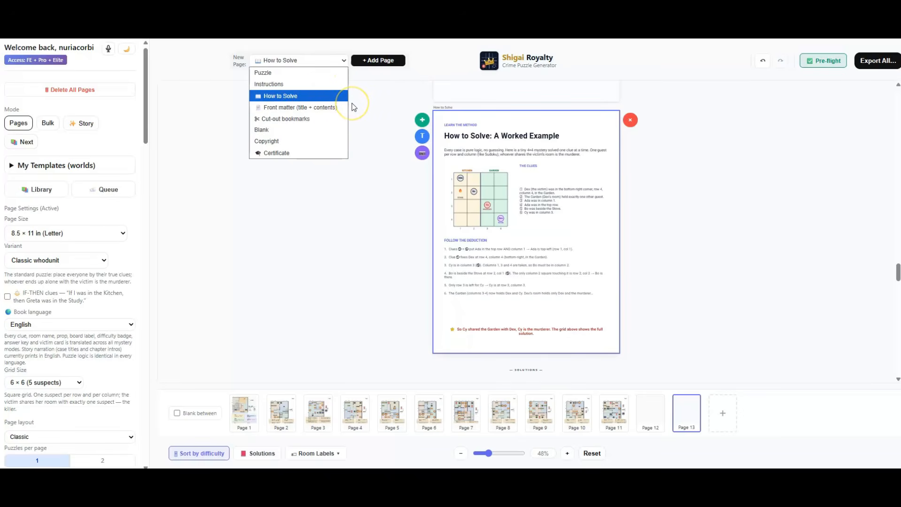
click(284, 146)
click(371, 60)
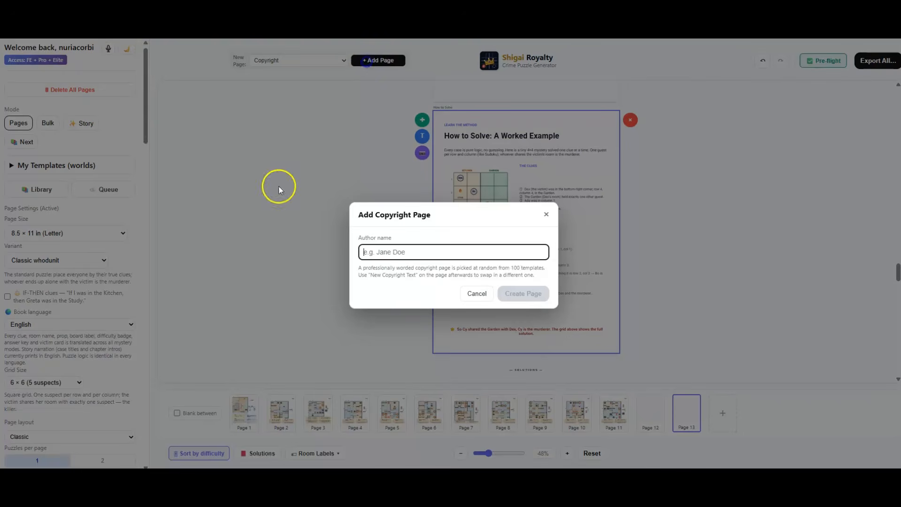
click(389, 253)
text(jan)
key(BackSpace)
key(BackSpace)
key(BackSpace)
text(Jane Dow)
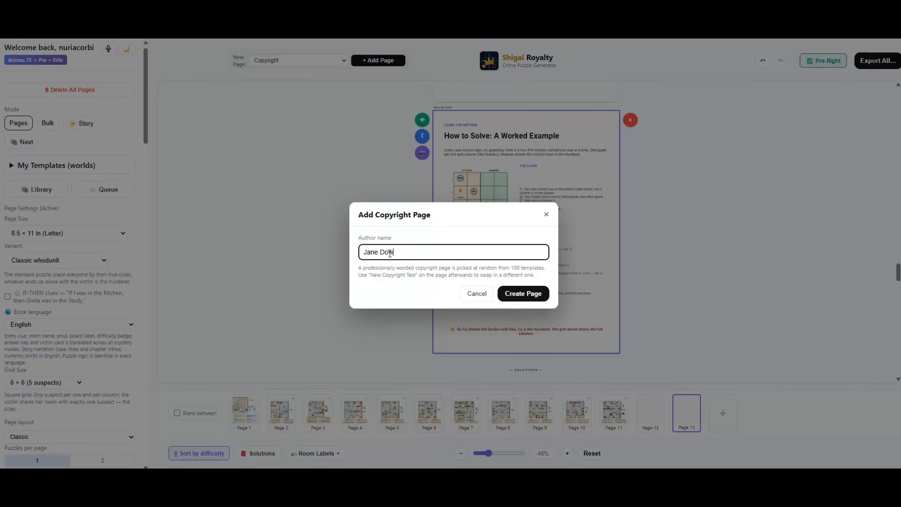
click(522, 294)
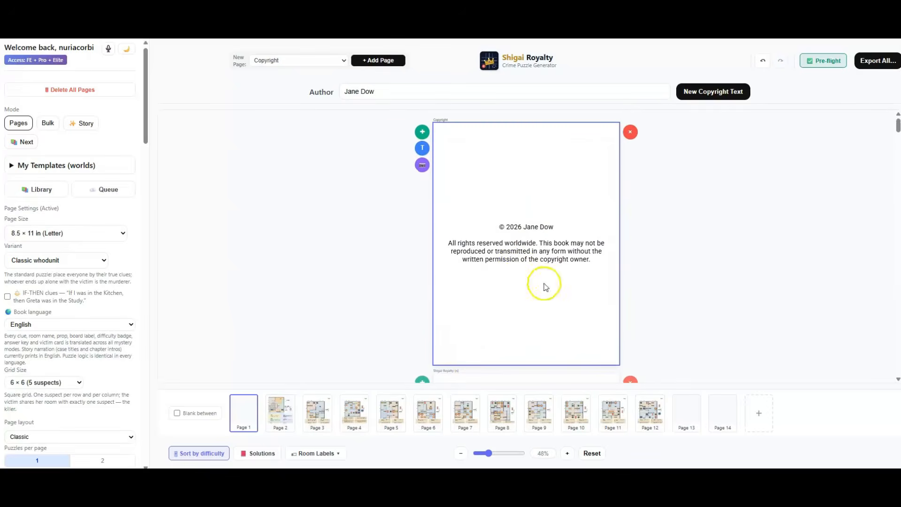
click(337, 60)
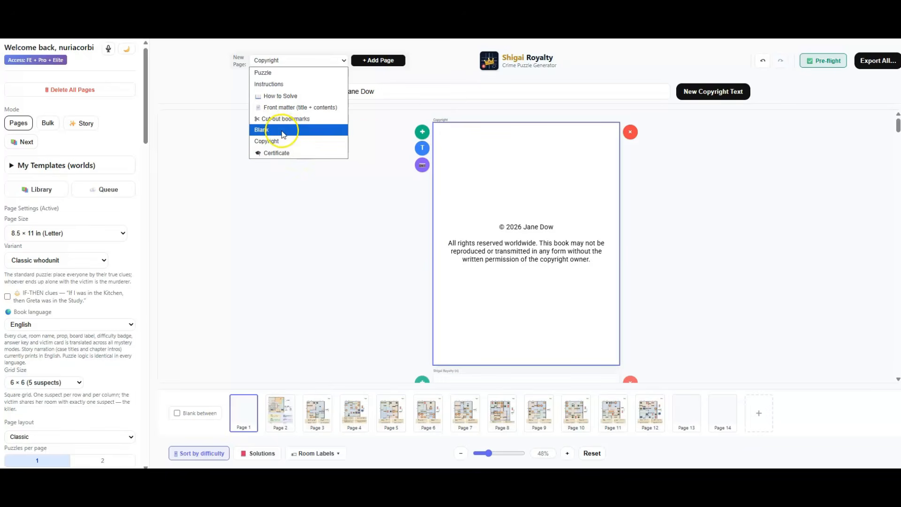
click(360, 197)
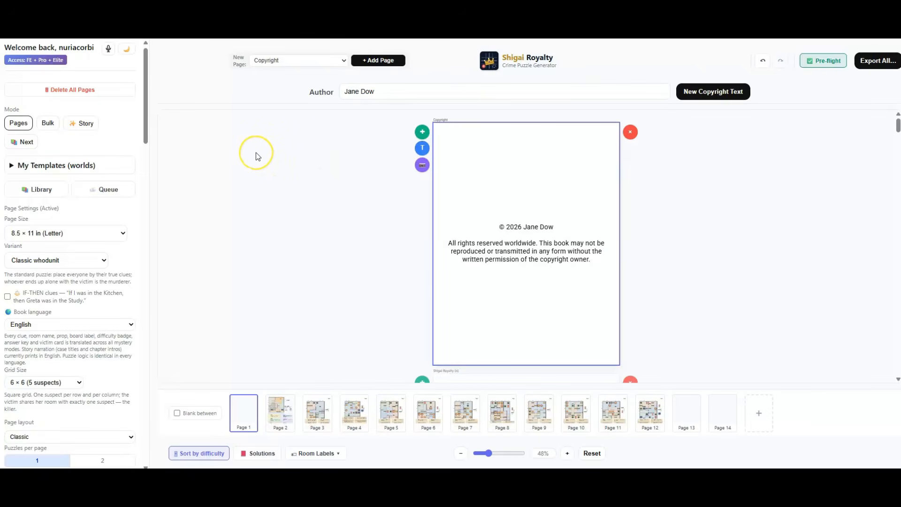
scroll(255, 153, down, 4)
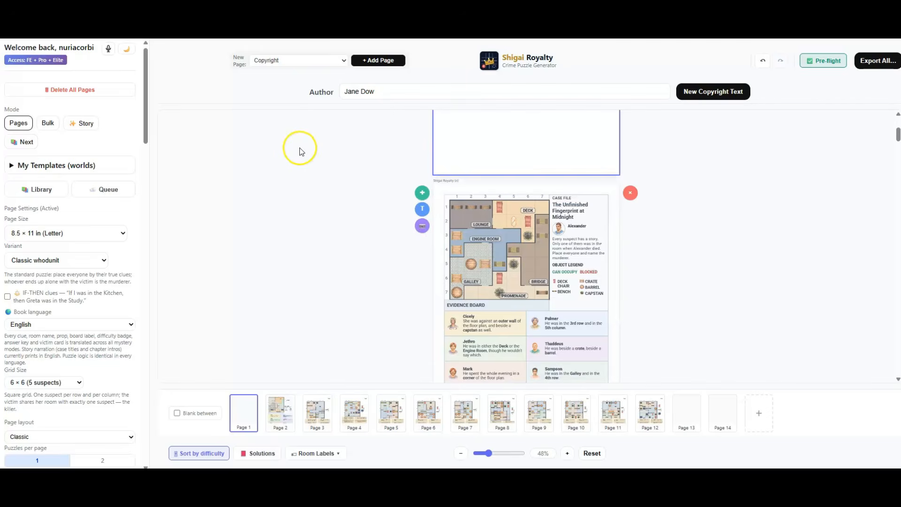
scroll(297, 158, down, 2)
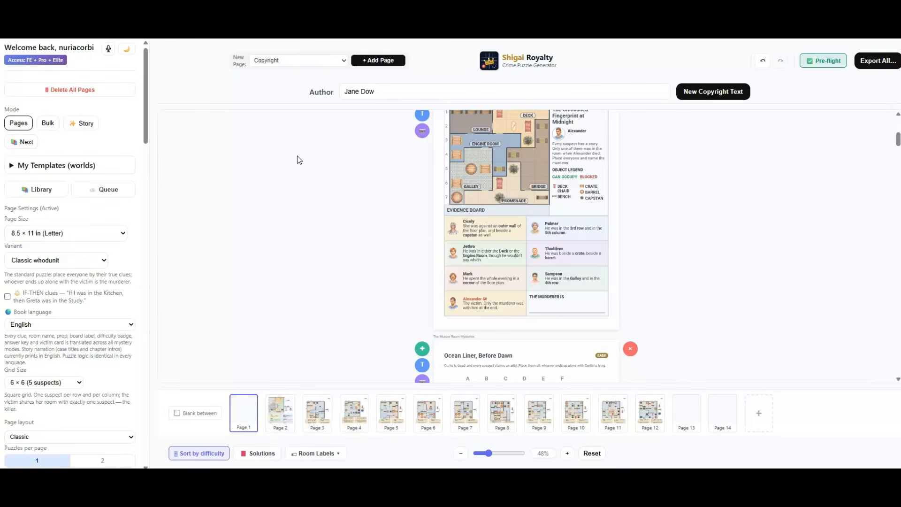
click(295, 151)
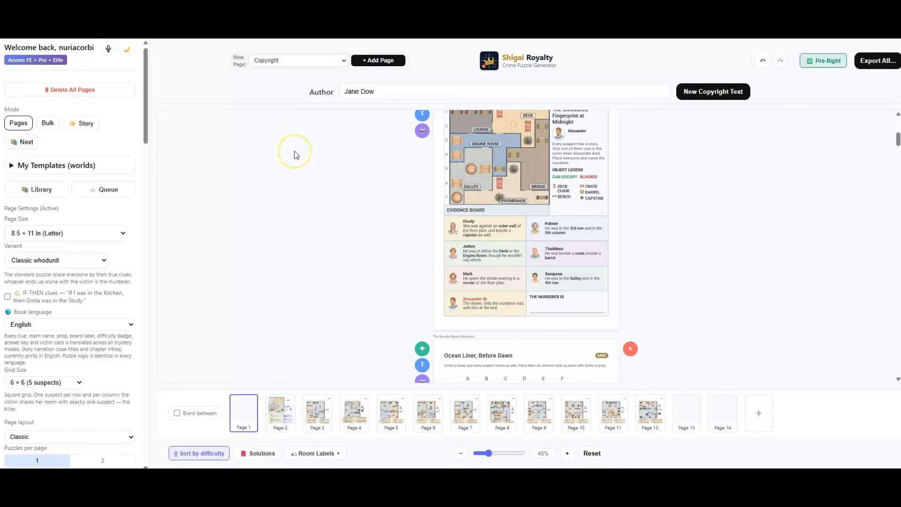